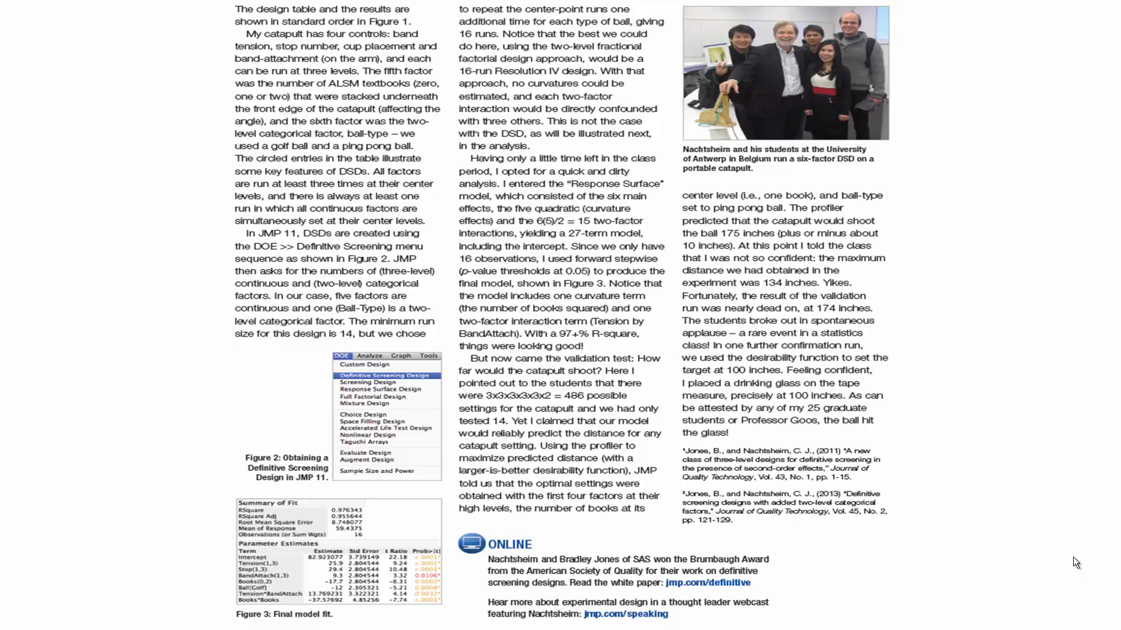
left_click(1073, 557)
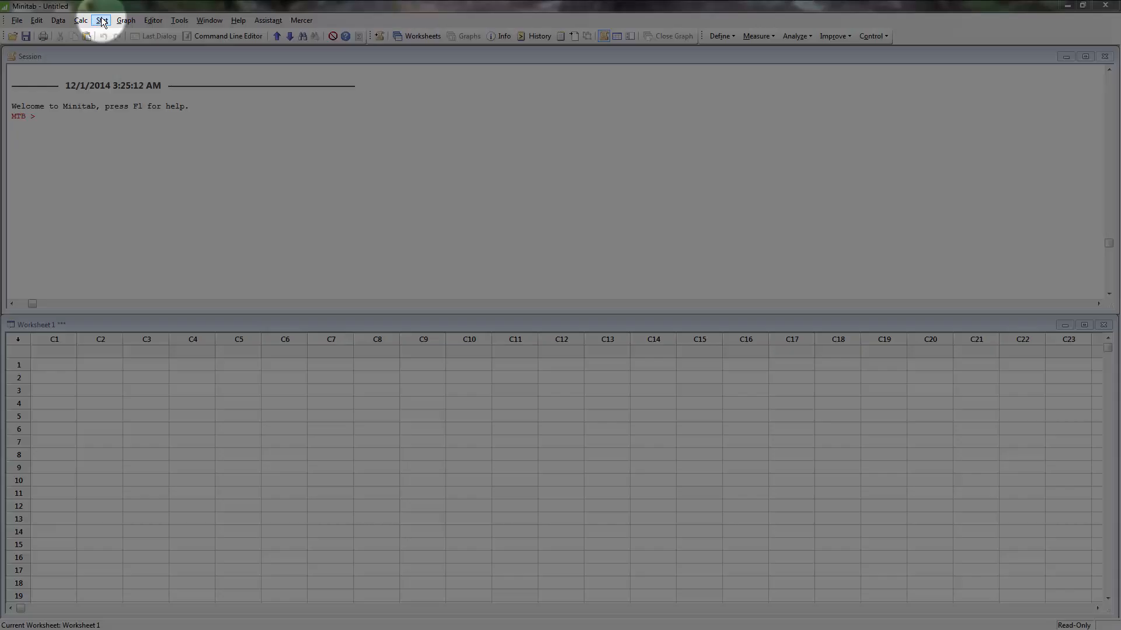
Step: Start a definitive screening design with 5 continuous factors, 1 categorical factor and 2 center points
left_click(101, 21)
mouse_move(136, 88)
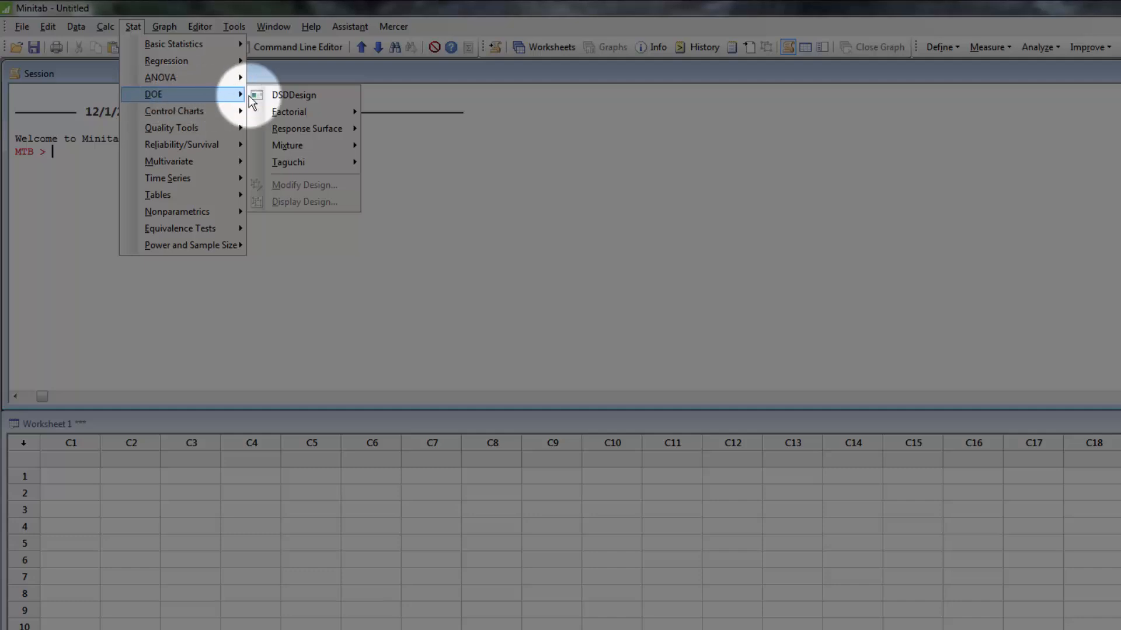
left_click(336, 94)
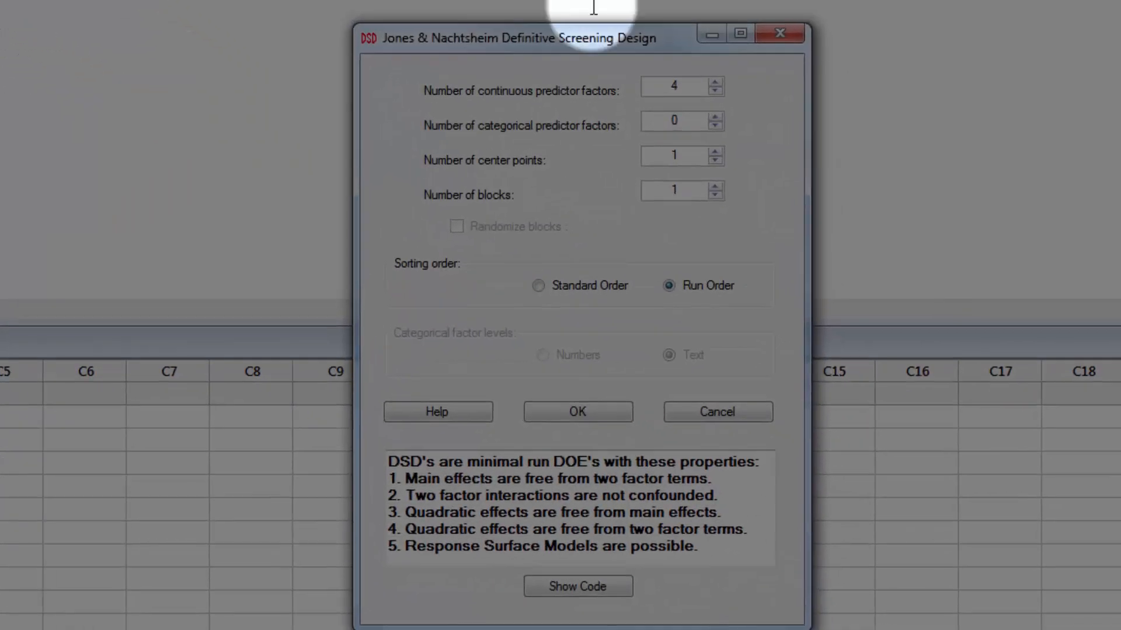
left_click(715, 82)
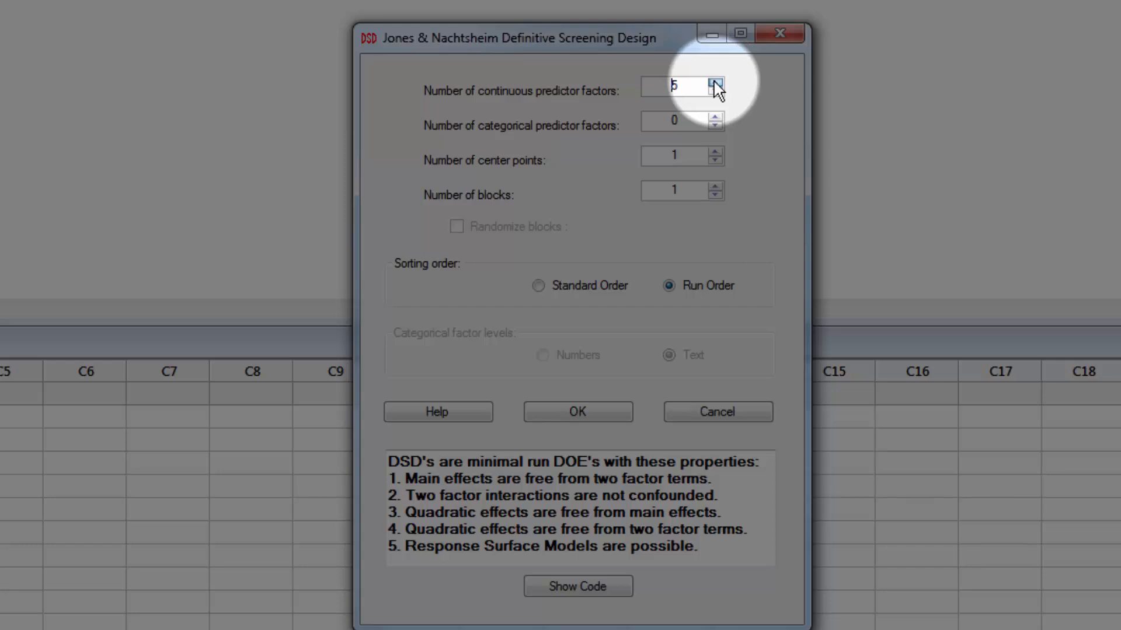
left_click(717, 116)
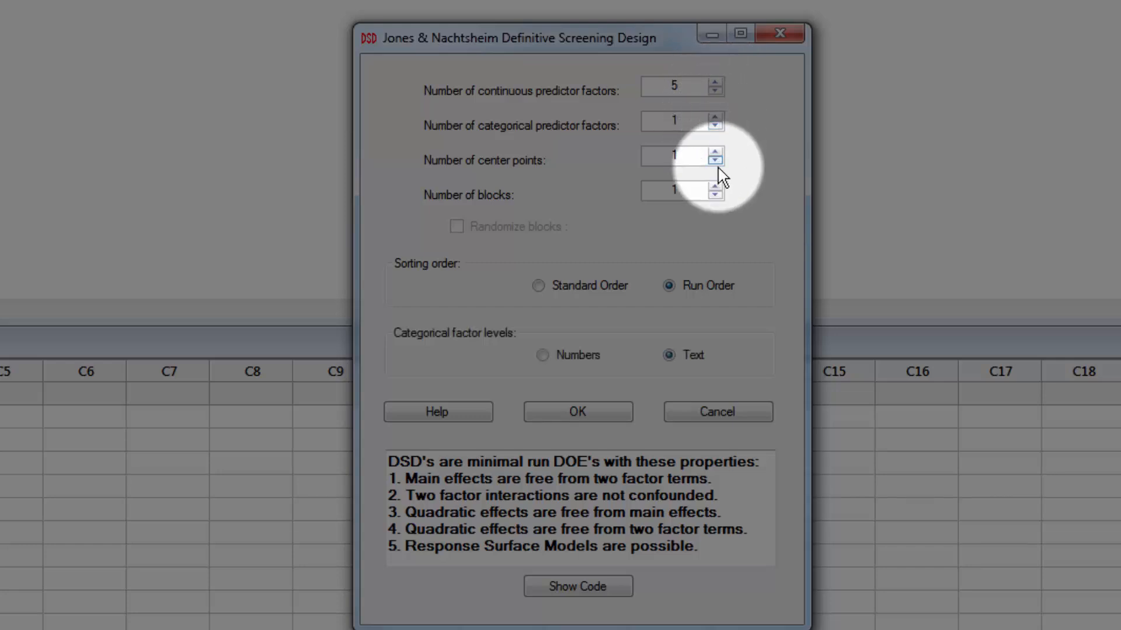
left_click(714, 152)
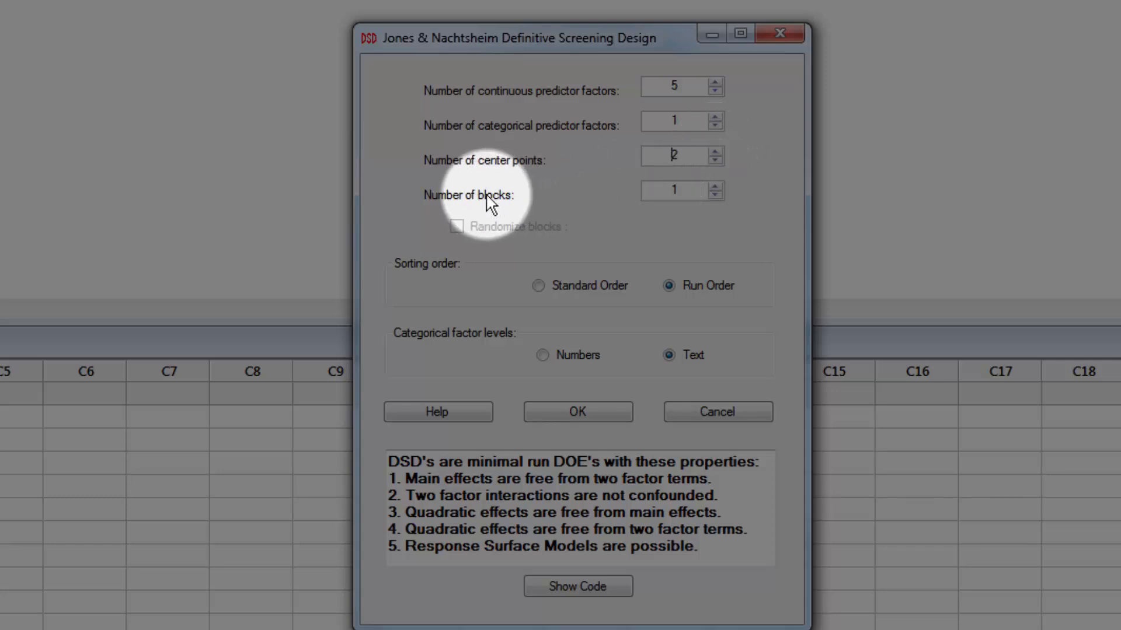
Step: Try 4 blocks with block randomization switched on and off, and return the number of blocks to 1
left_click(717, 187)
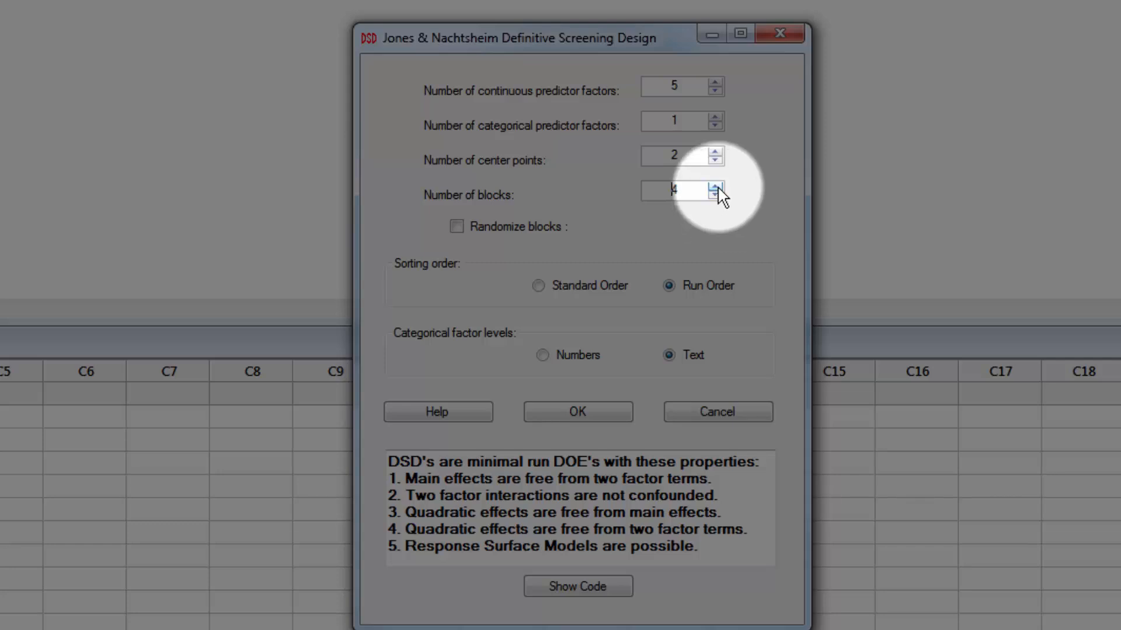
left_click(714, 187)
left_click(714, 187)
left_click(456, 227)
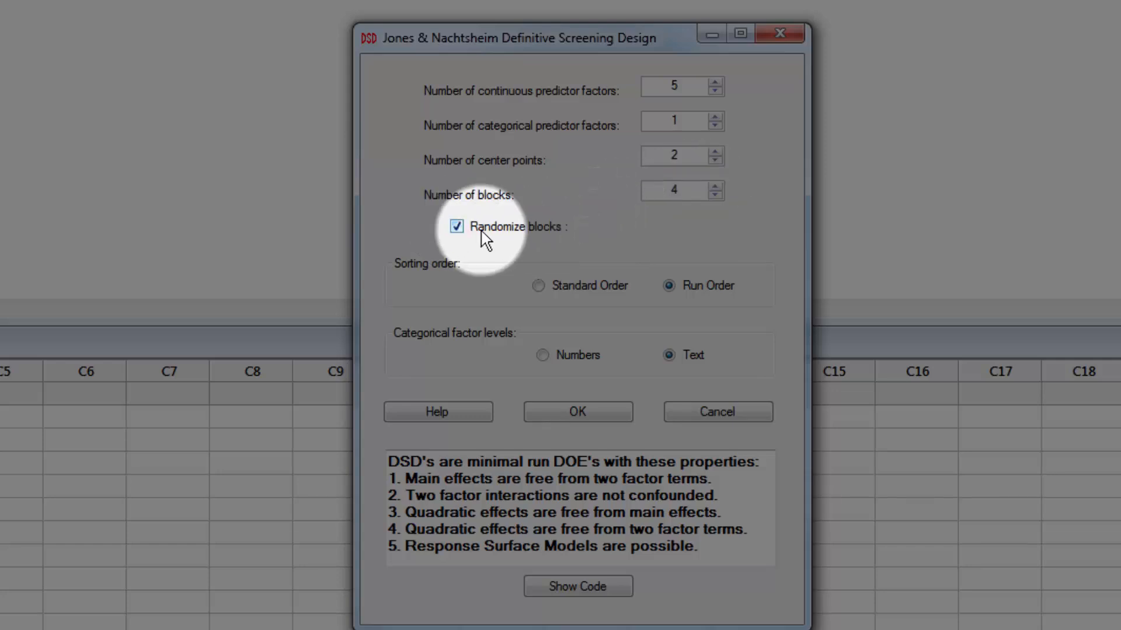
left_click(477, 232)
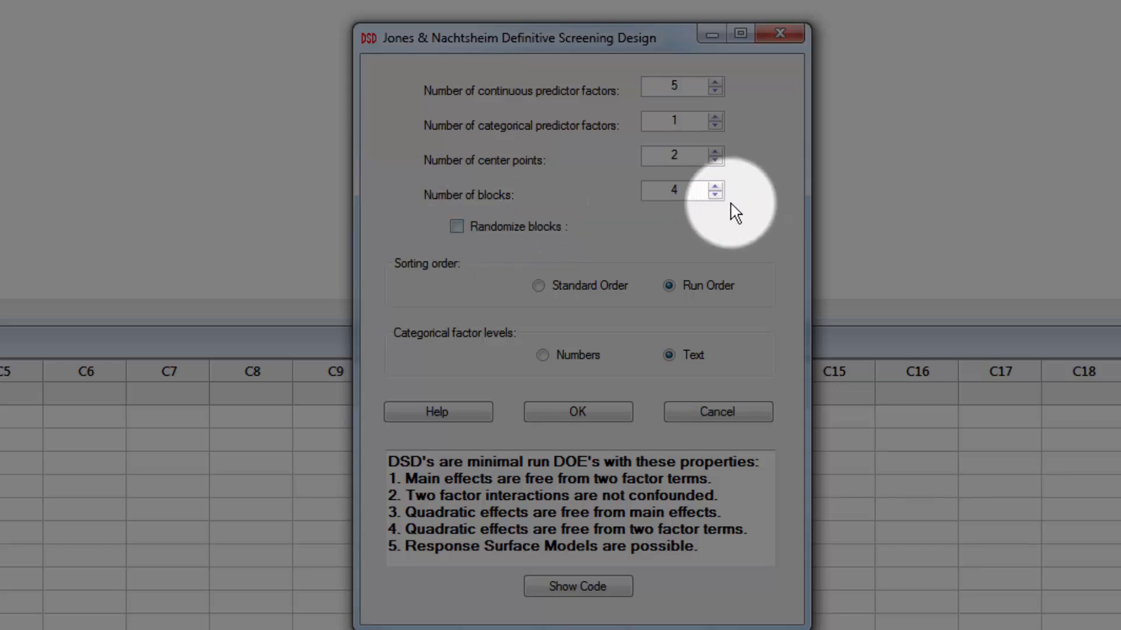
left_click(714, 194)
left_click(715, 194)
left_click(714, 195)
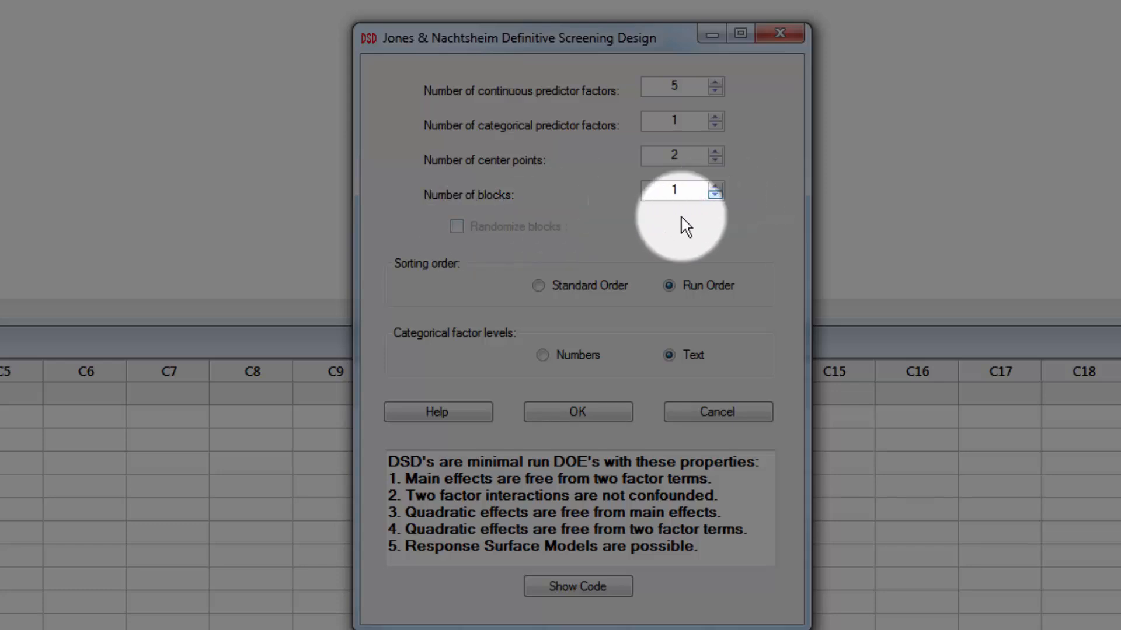
Step: Generate the command code for the design with Standard Order sorting and Text categorical factor levels, and accept the design settings
left_click(538, 286)
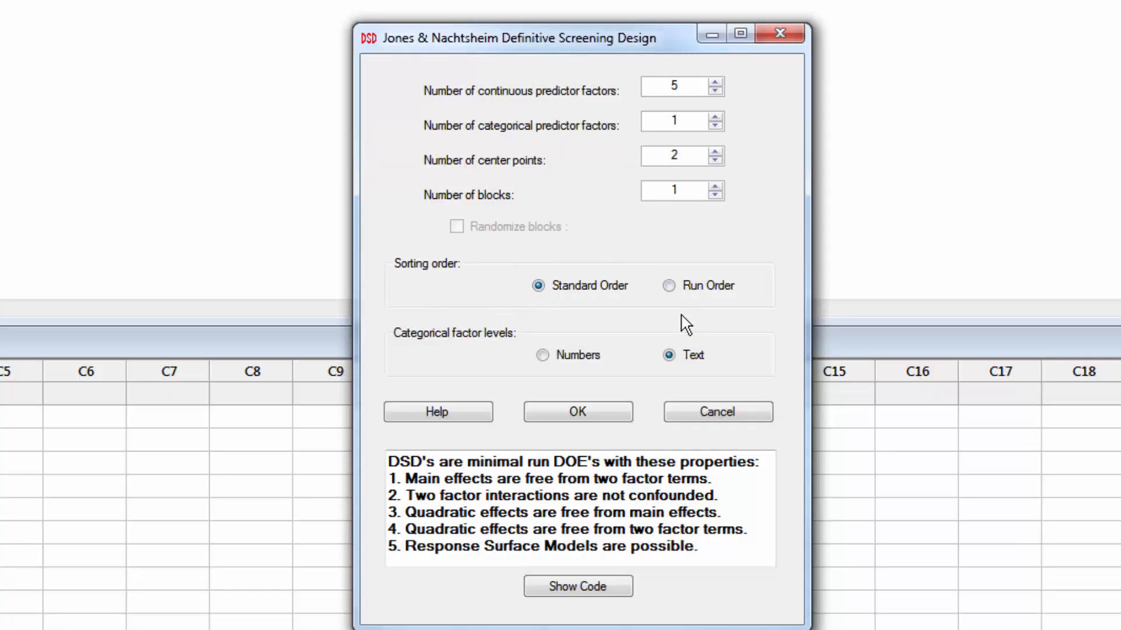
left_click(667, 353)
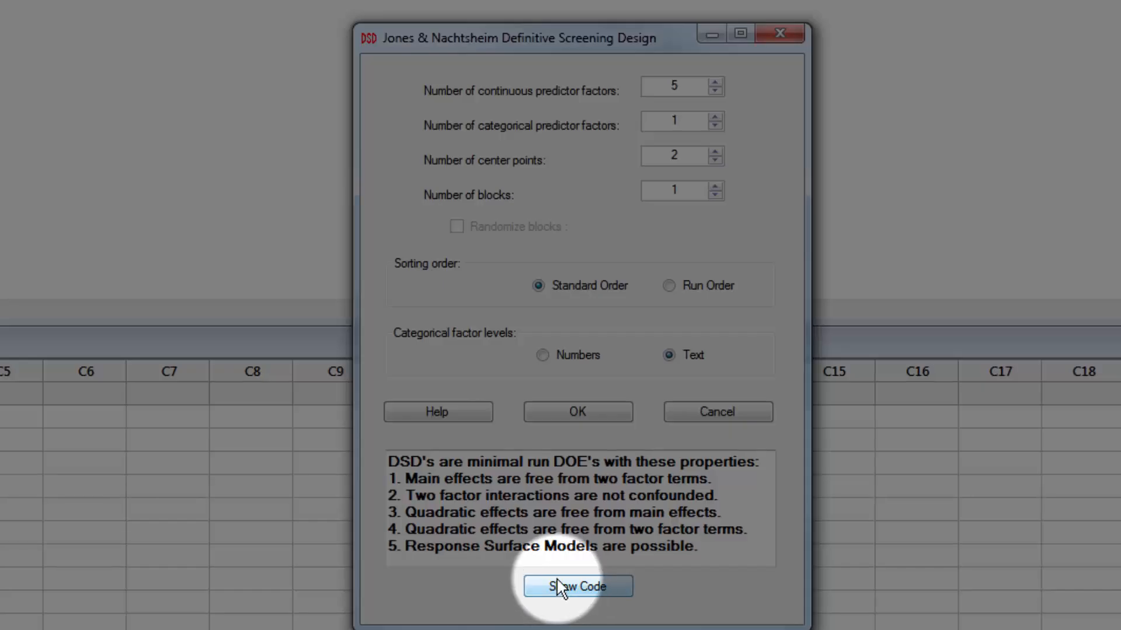
left_click(559, 586)
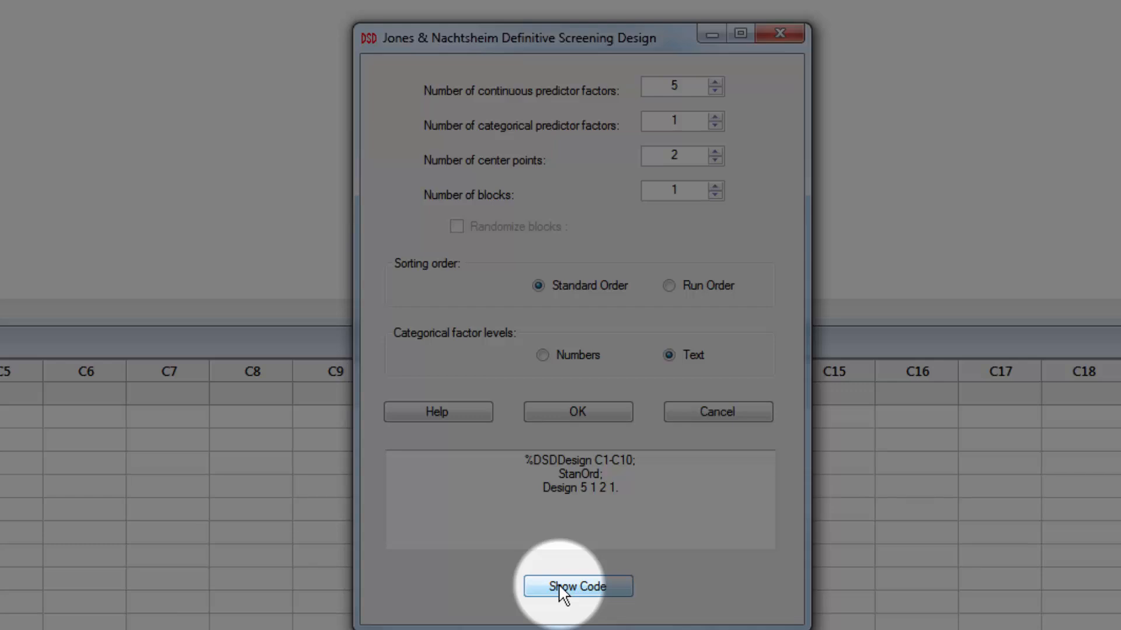
left_click(575, 412)
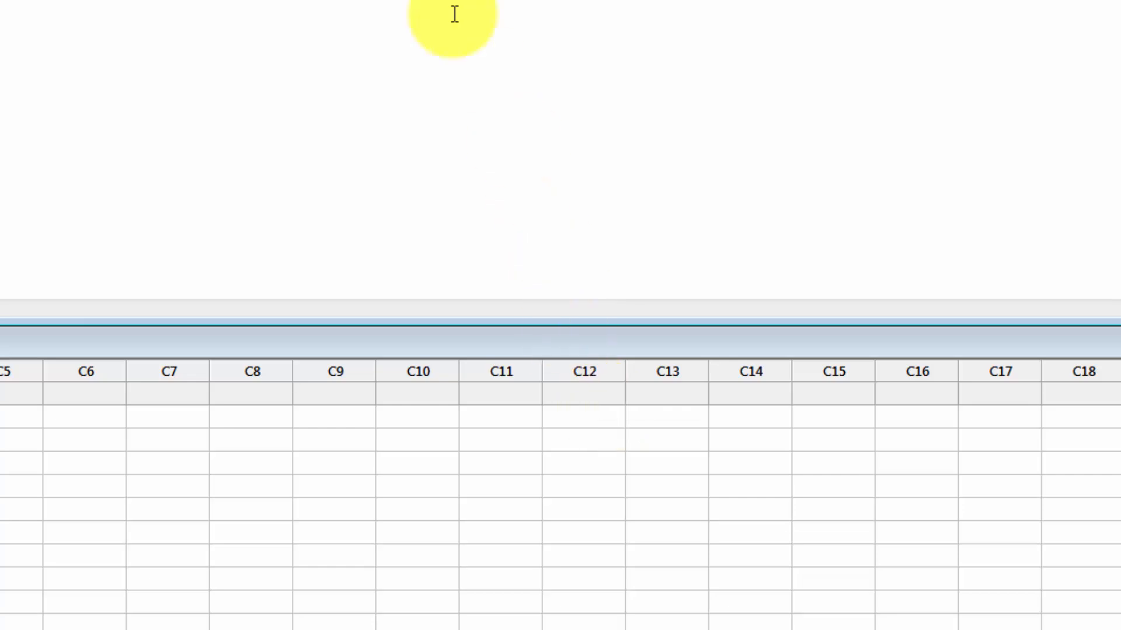
Step: Paste the generated %DSDDesign code into the Command Line Editor and submit it to create the design
key("ctrl+l")
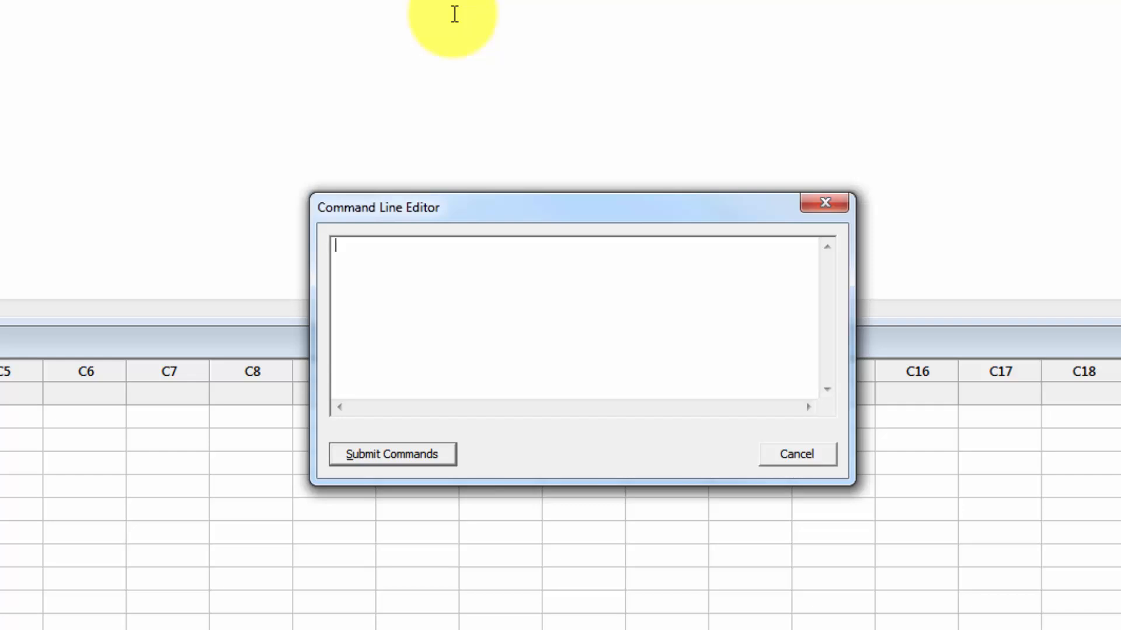
type("%DSDDesign C1-C10; StanOrd; Design 5 1 2 1.")
left_click(392, 454)
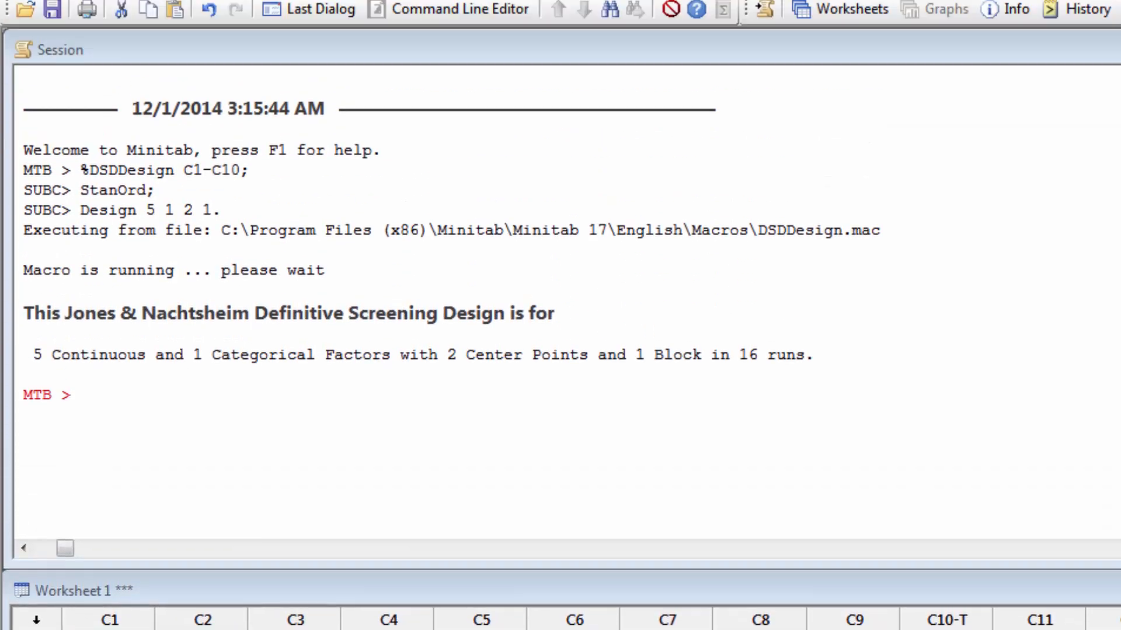
Step: Start fitting a regression model with Distance as the response
left_click(201, 39)
mouse_move(241, 94)
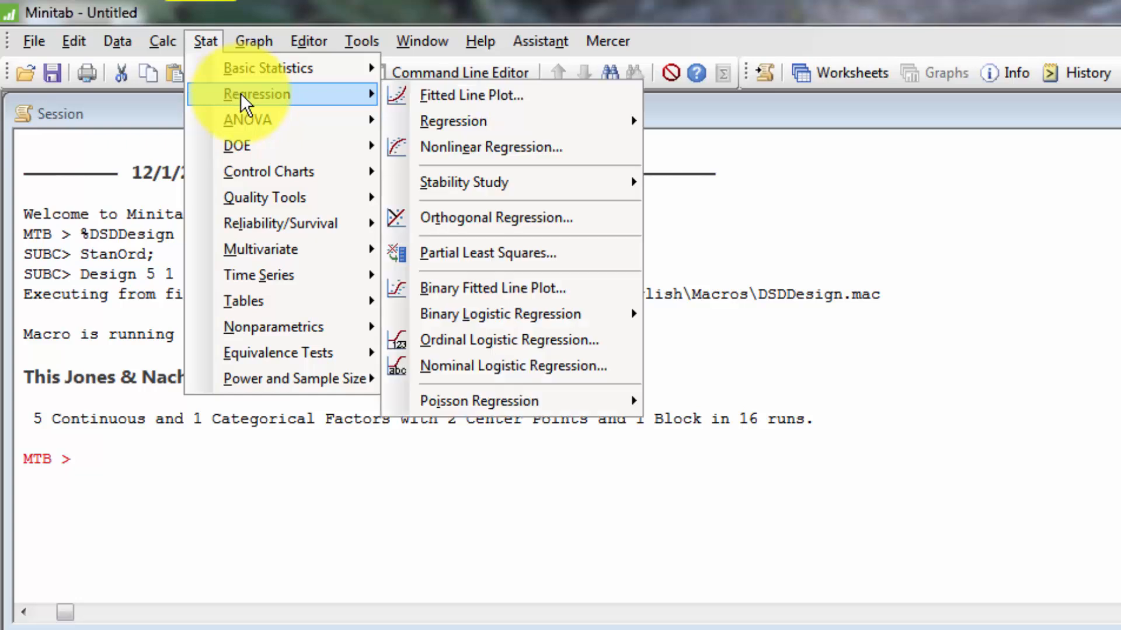
mouse_move(468, 123)
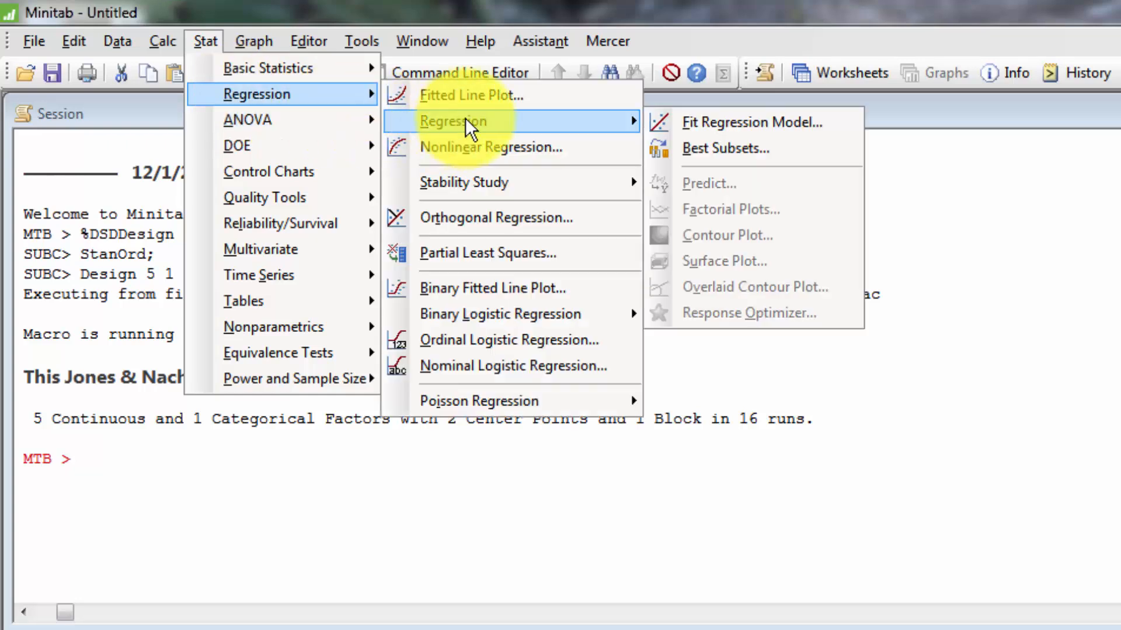
left_click(764, 124)
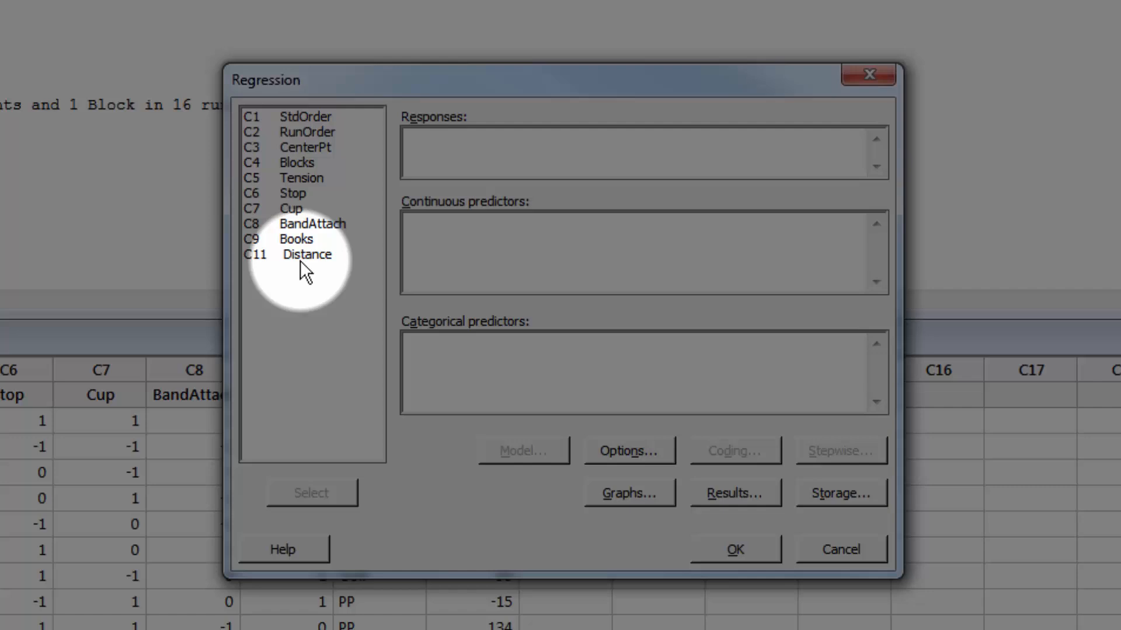
double_click(296, 257)
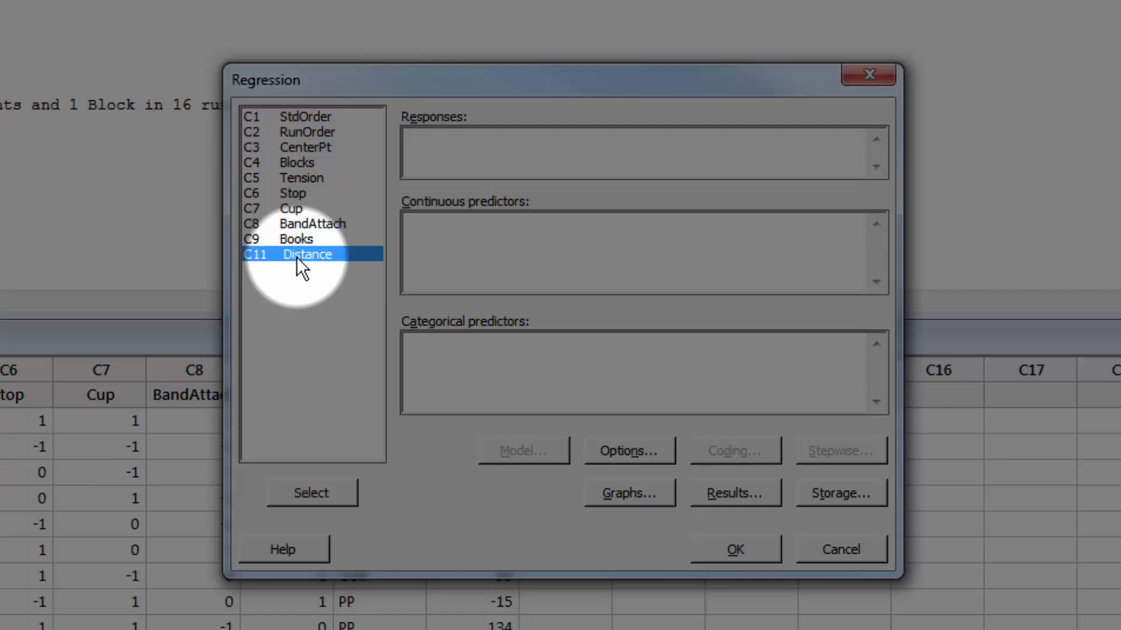
Step: Assign Tension through Books as continuous predictors and Ball as the categorical predictor
left_click(417, 222)
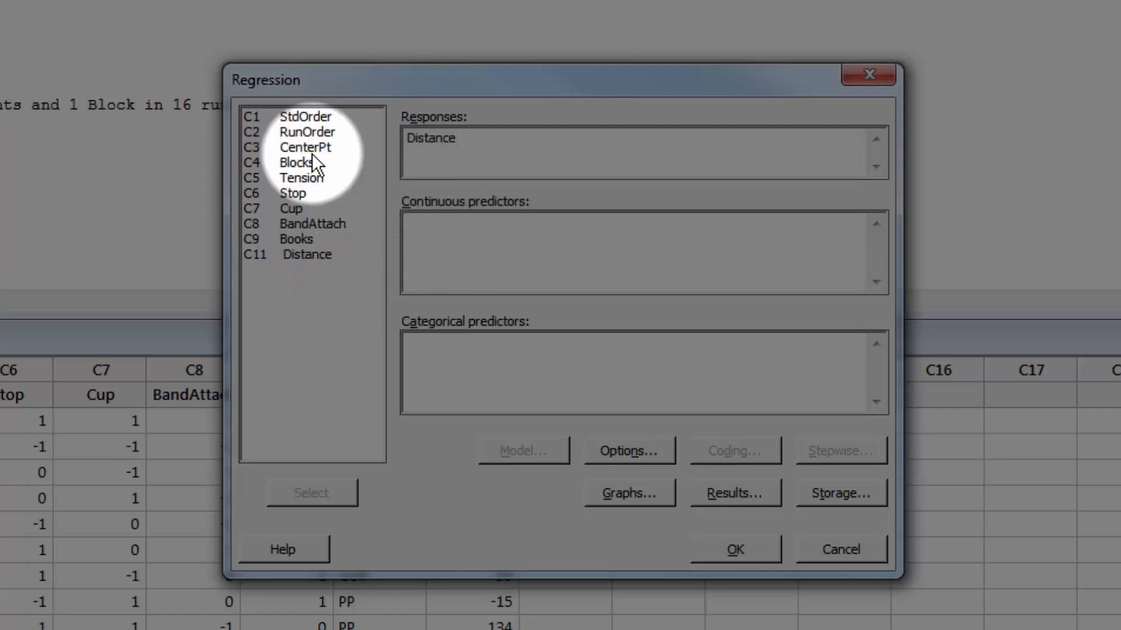
left_click_drag(308, 175, 315, 244)
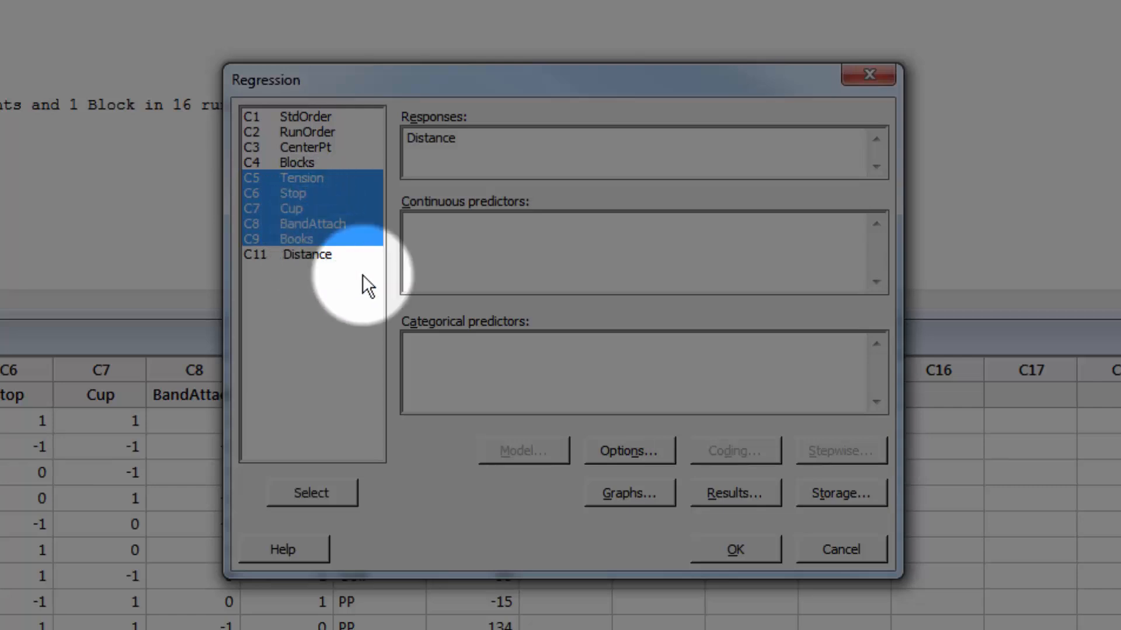
left_click(314, 492)
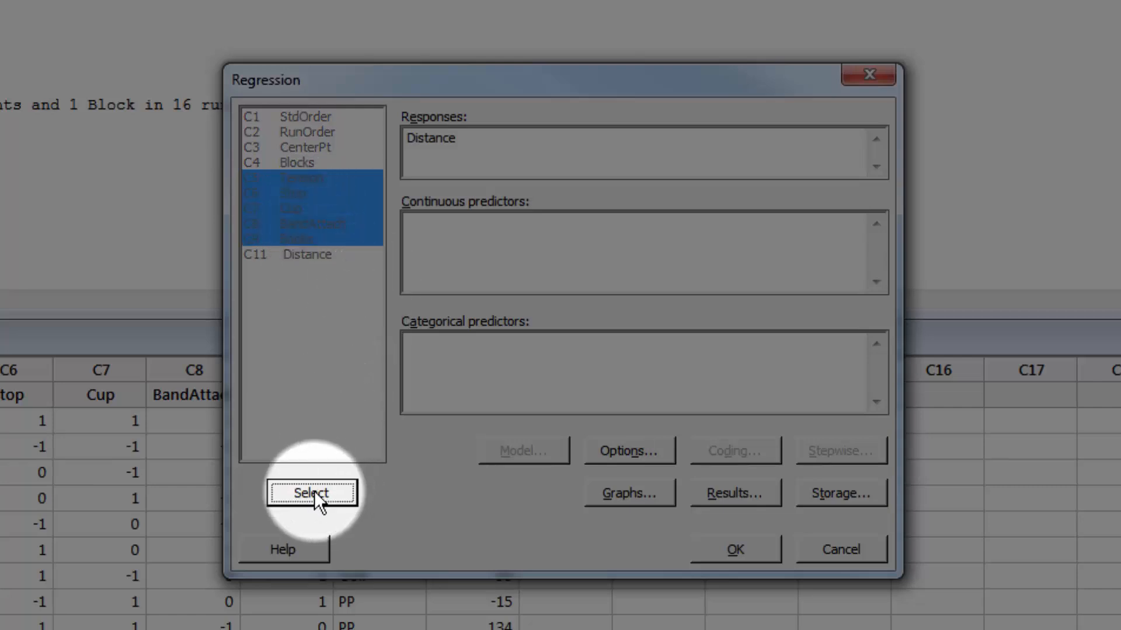
left_click(480, 356)
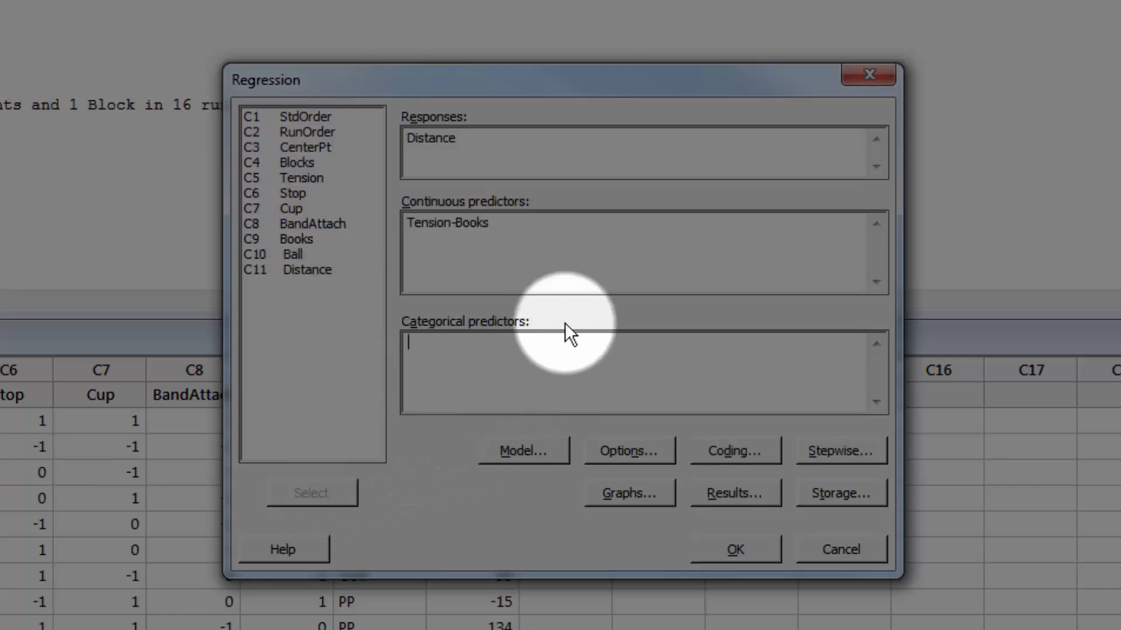
double_click(294, 256)
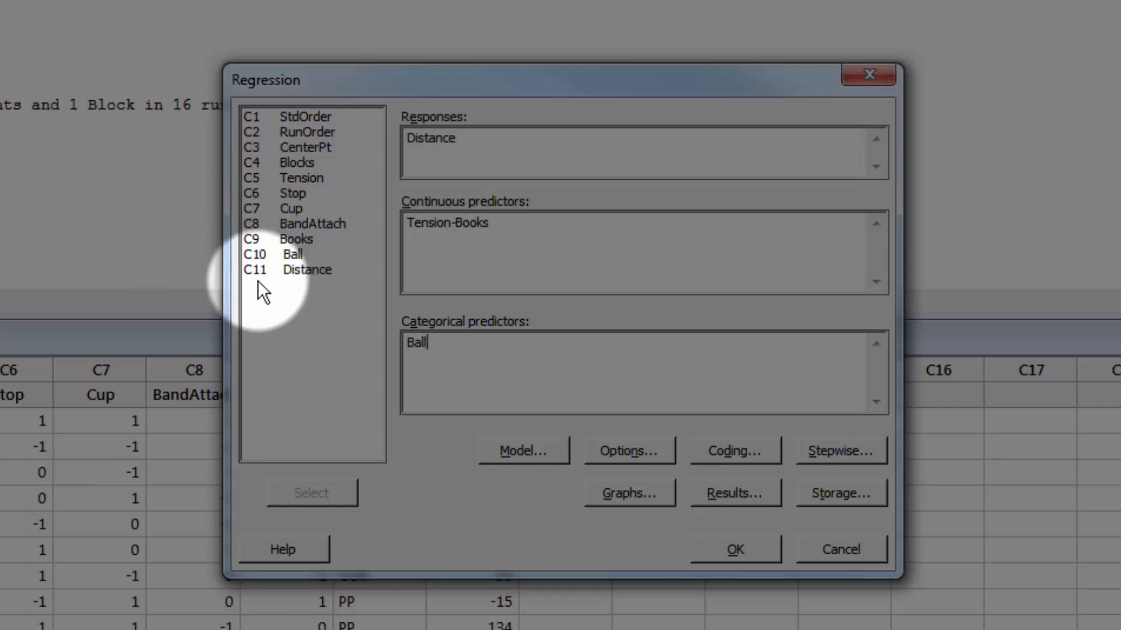
Step: Add all terms through order 2 for the six predictors to the regression model
left_click(517, 454)
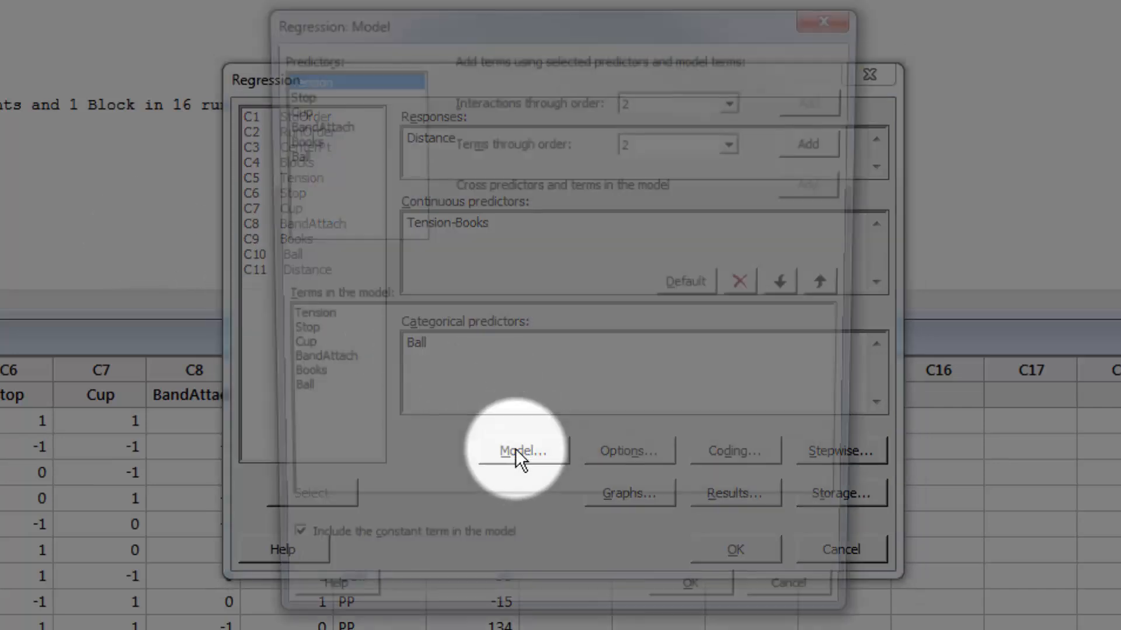
left_click_drag(303, 78, 305, 163)
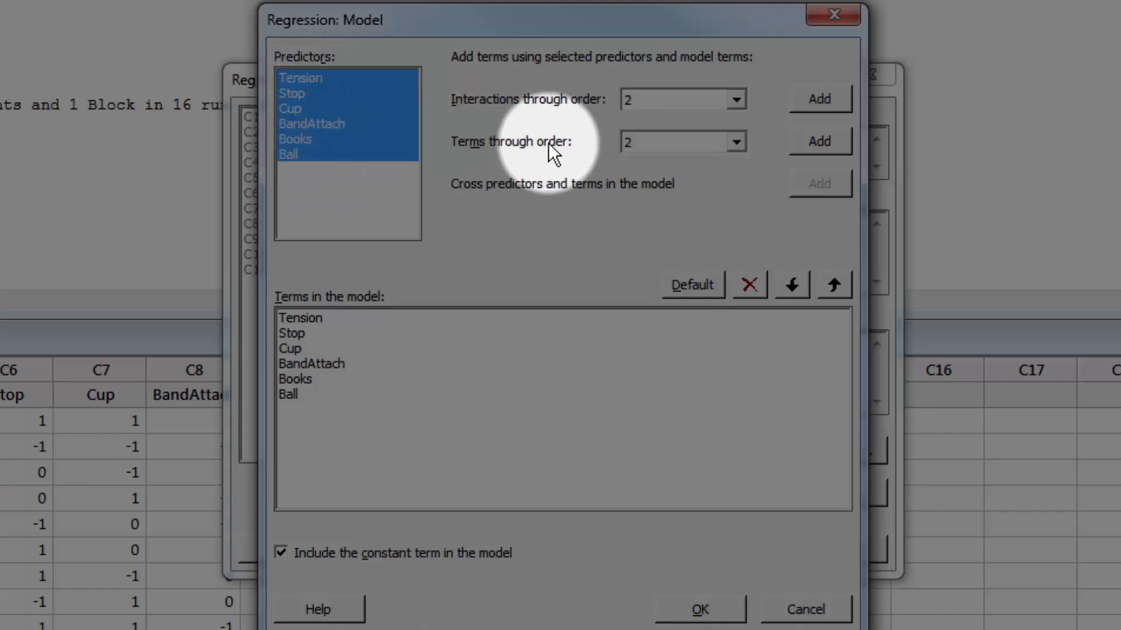
left_click(825, 142)
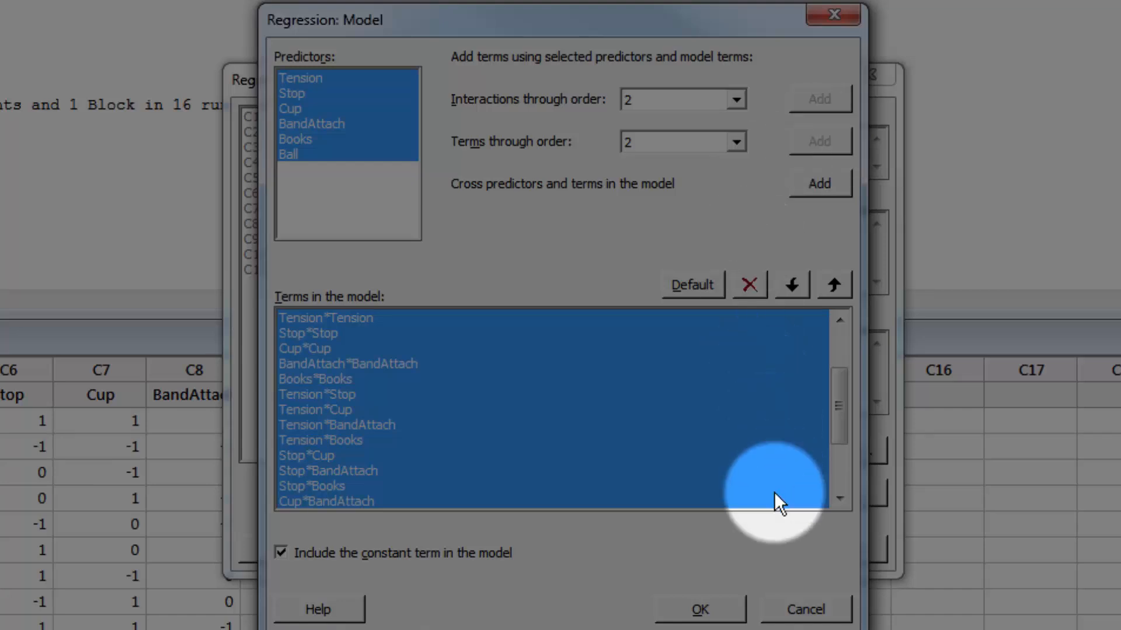
left_click(709, 608)
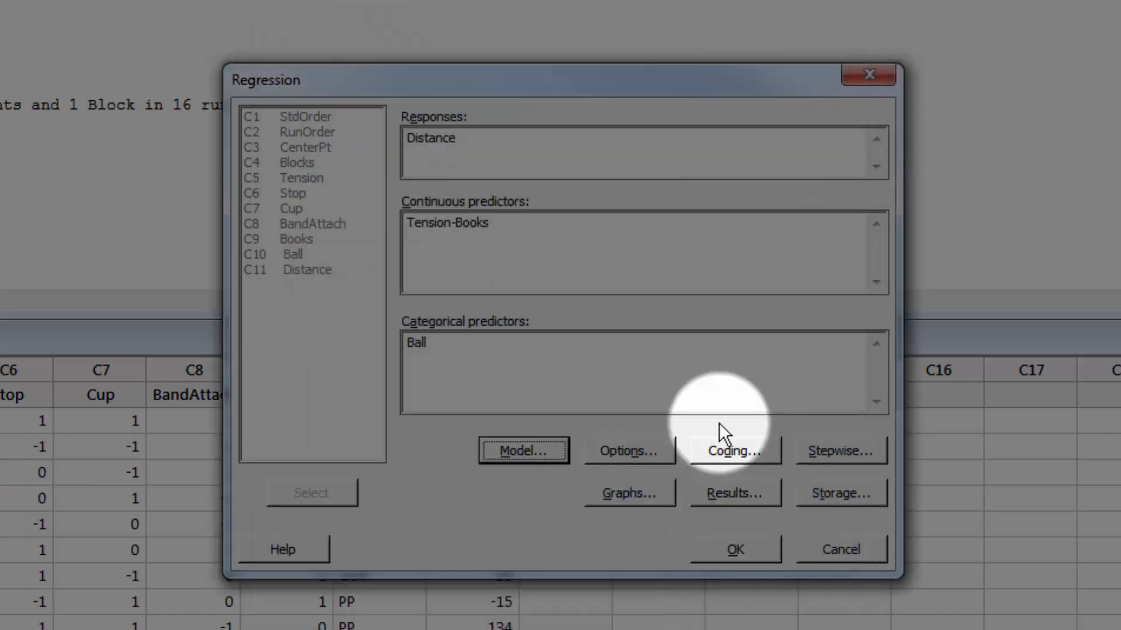
Step: Check the regression options and set the coding for categorical predictors to (-1, 0, +1)
left_click(619, 460)
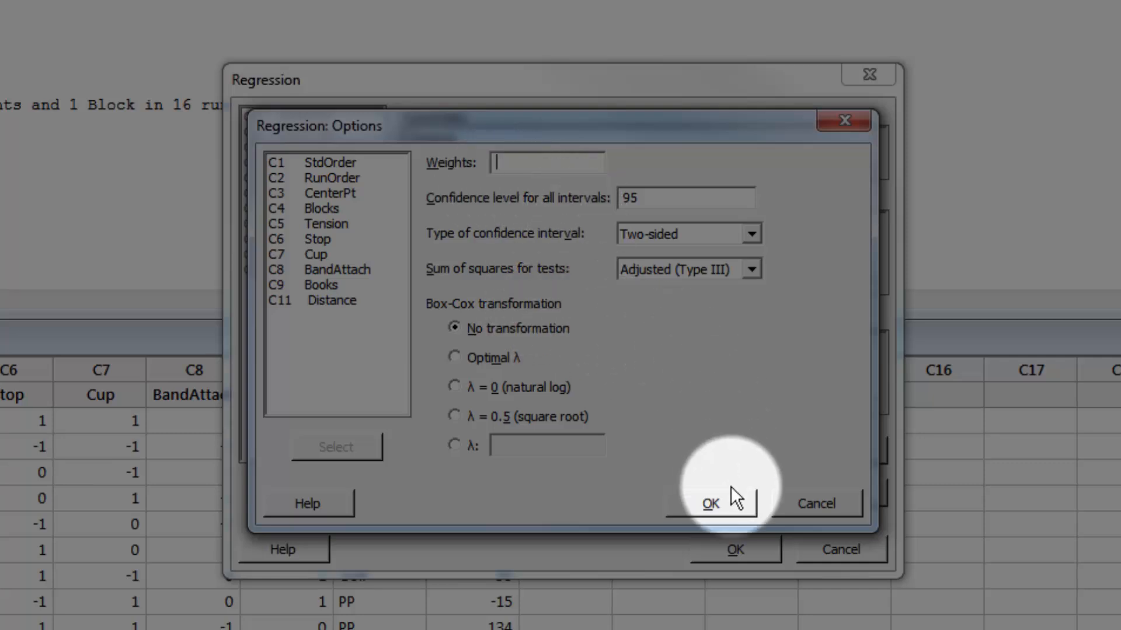
left_click(827, 498)
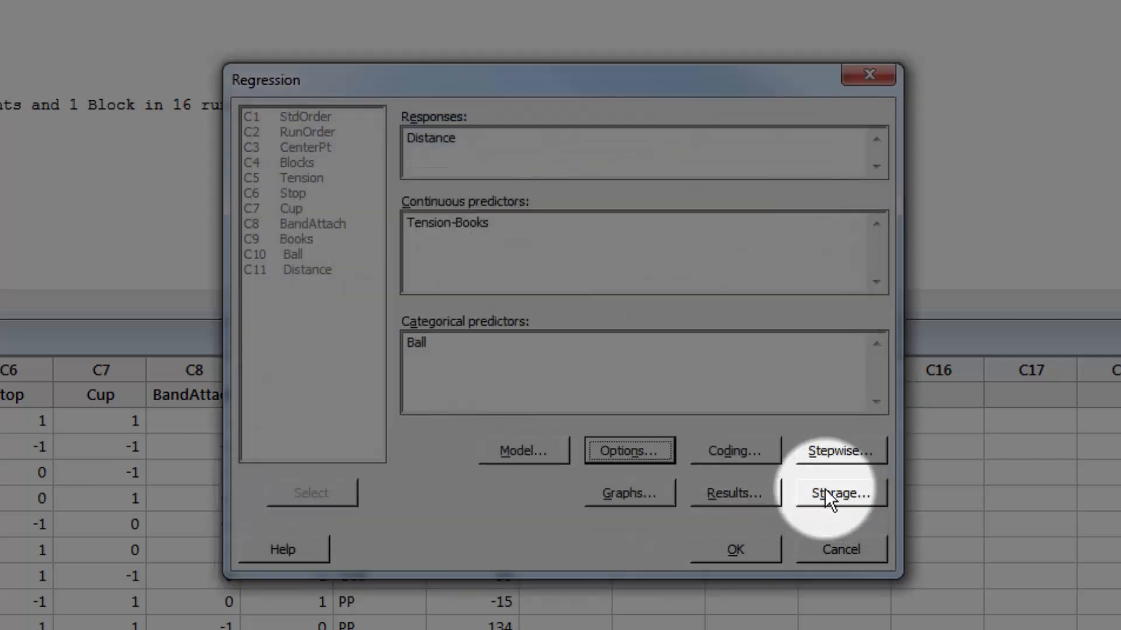
left_click(735, 452)
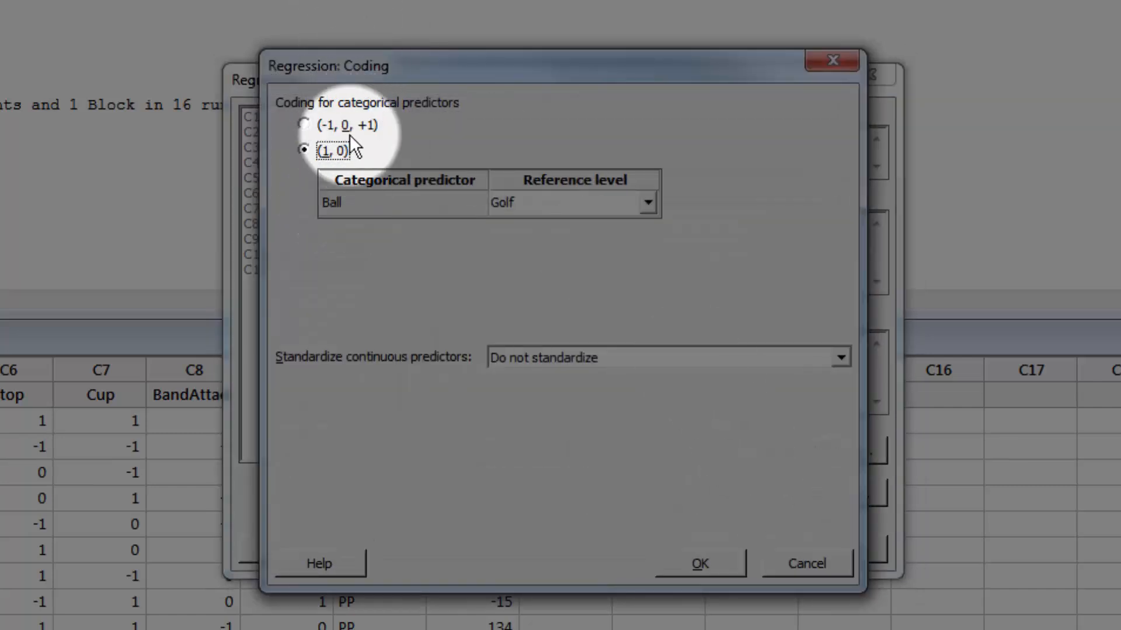
left_click(304, 125)
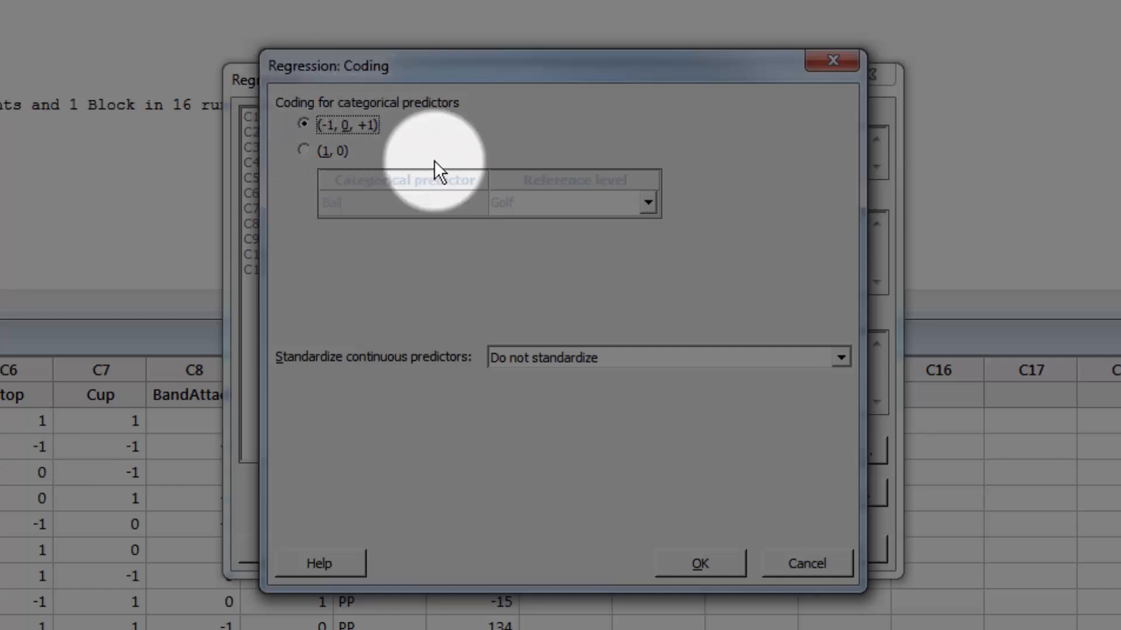
left_click(698, 564)
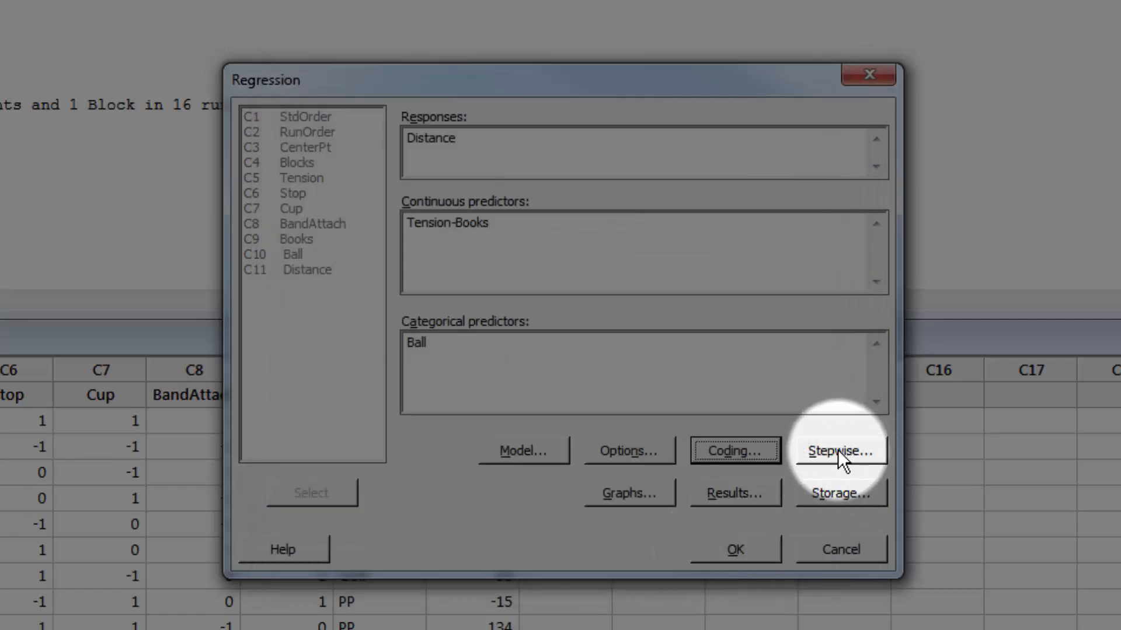
Step: Fit the Distance regression with forward selection as the stepwise method and examine the coefficients in the enlarged session output
left_click(838, 450)
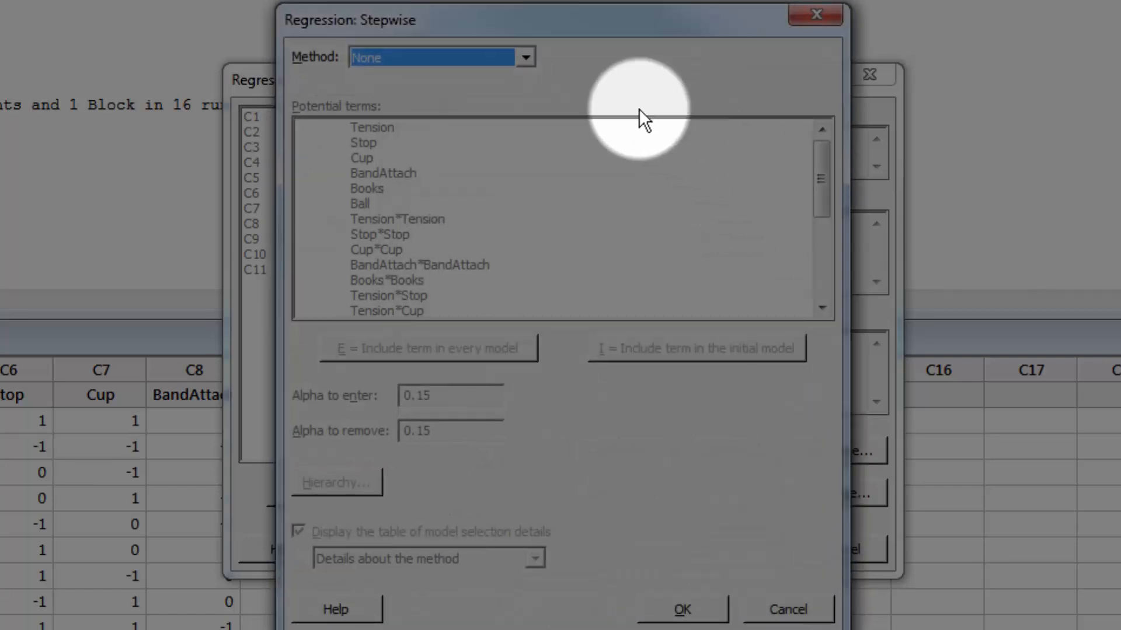
left_click(525, 60)
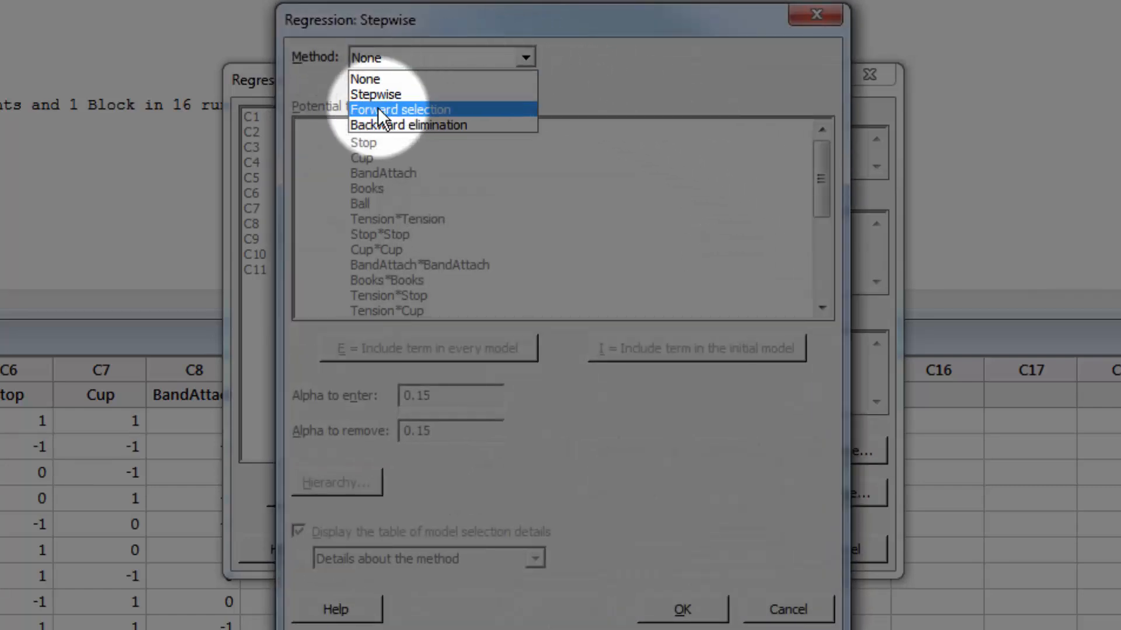
left_click(377, 107)
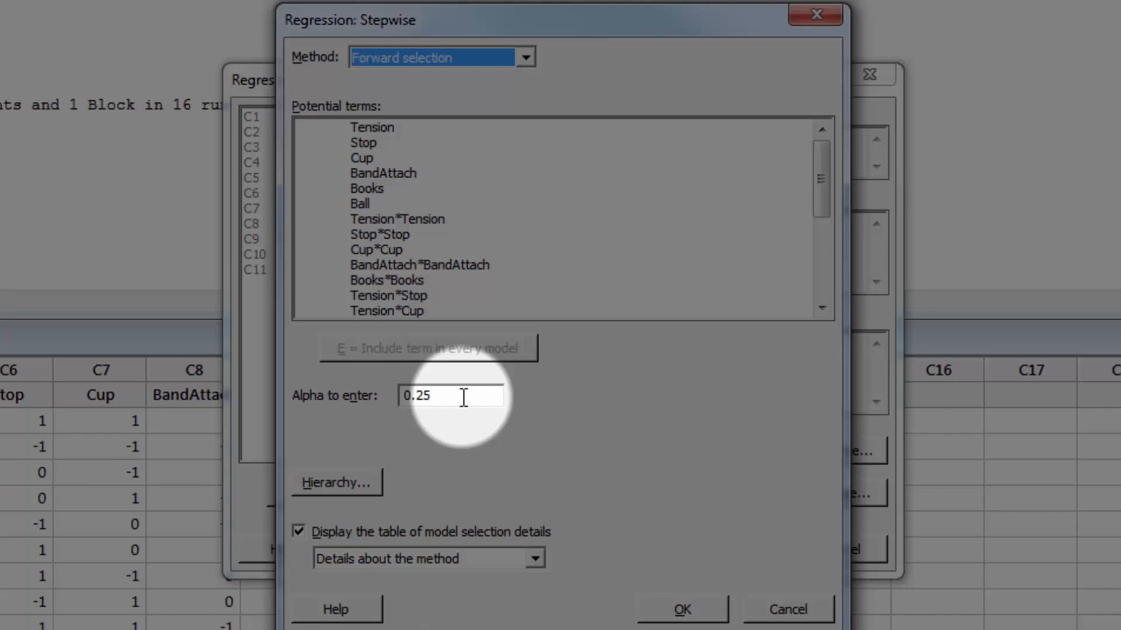
left_click(680, 610)
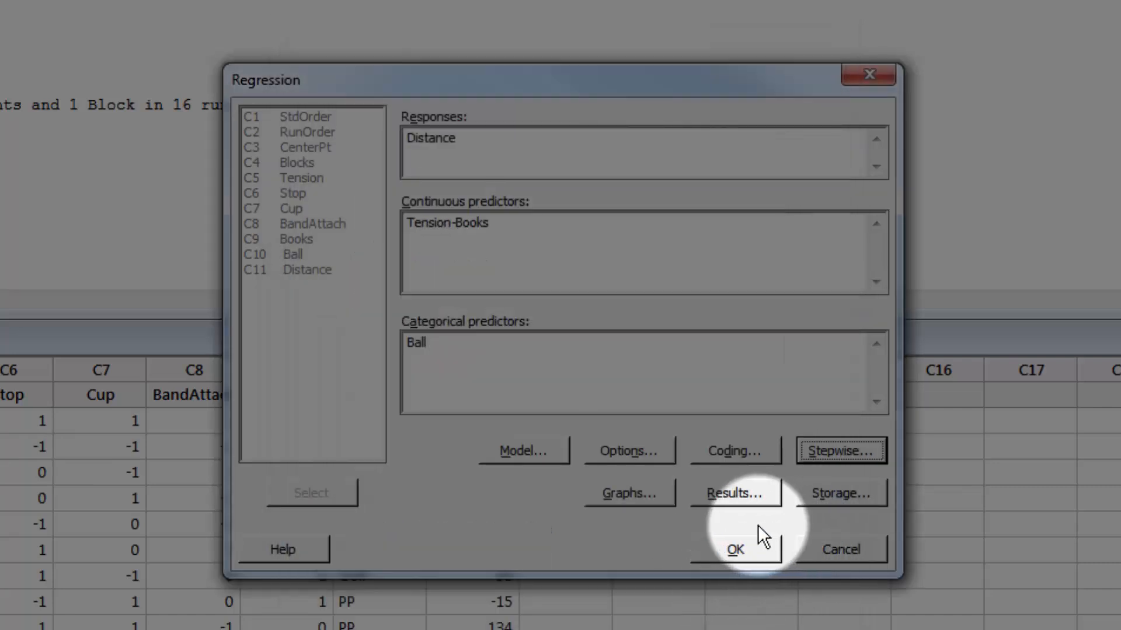
left_click(738, 556)
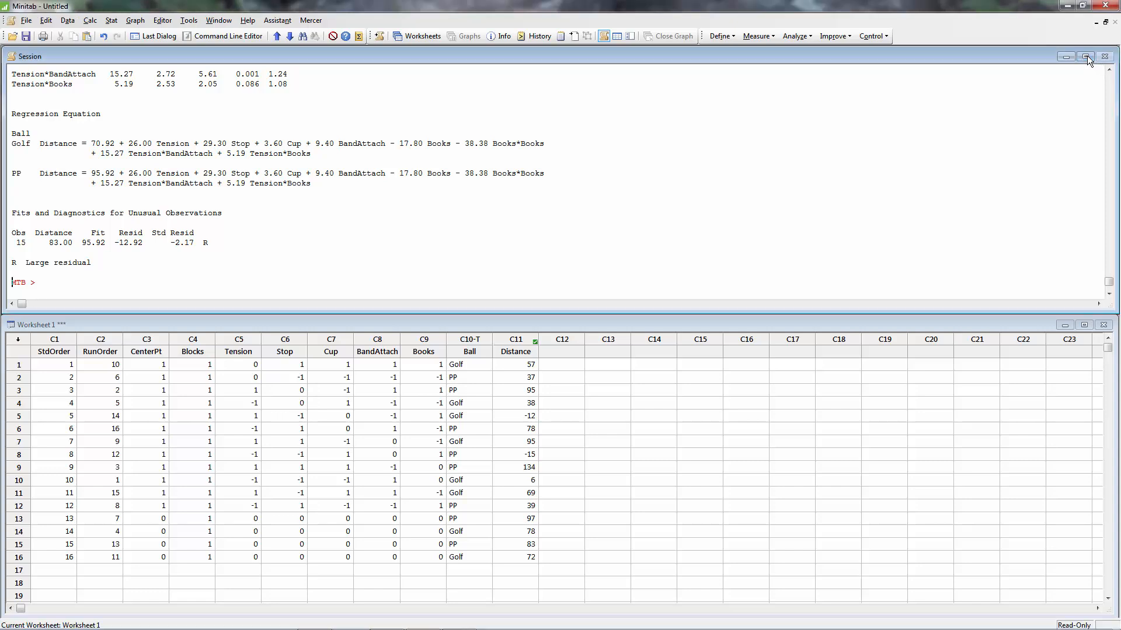
left_click(1085, 56)
scroll(107, 151, "up", 4)
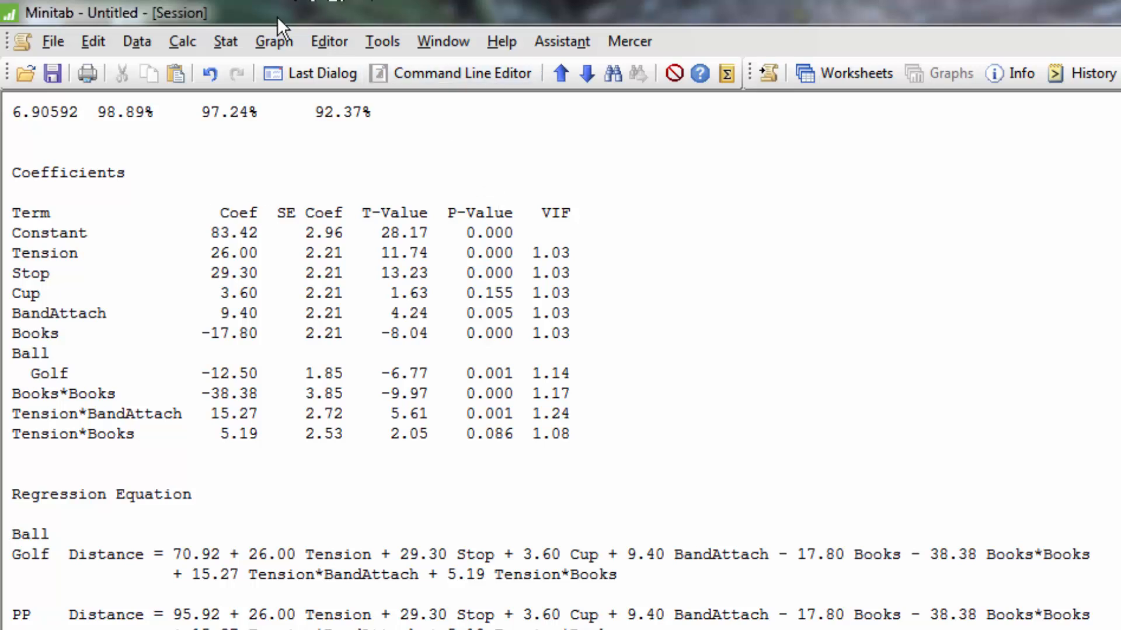
Step: Refit the Distance regression using forward selection with an alpha to enter of 0.05
left_click(319, 73)
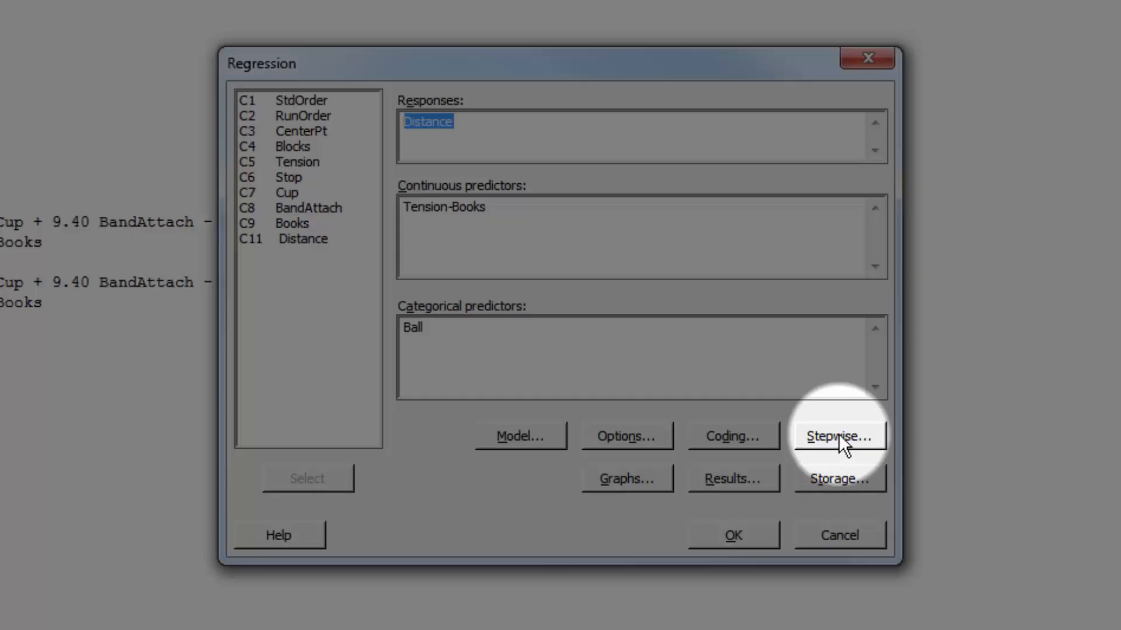
left_click(838, 435)
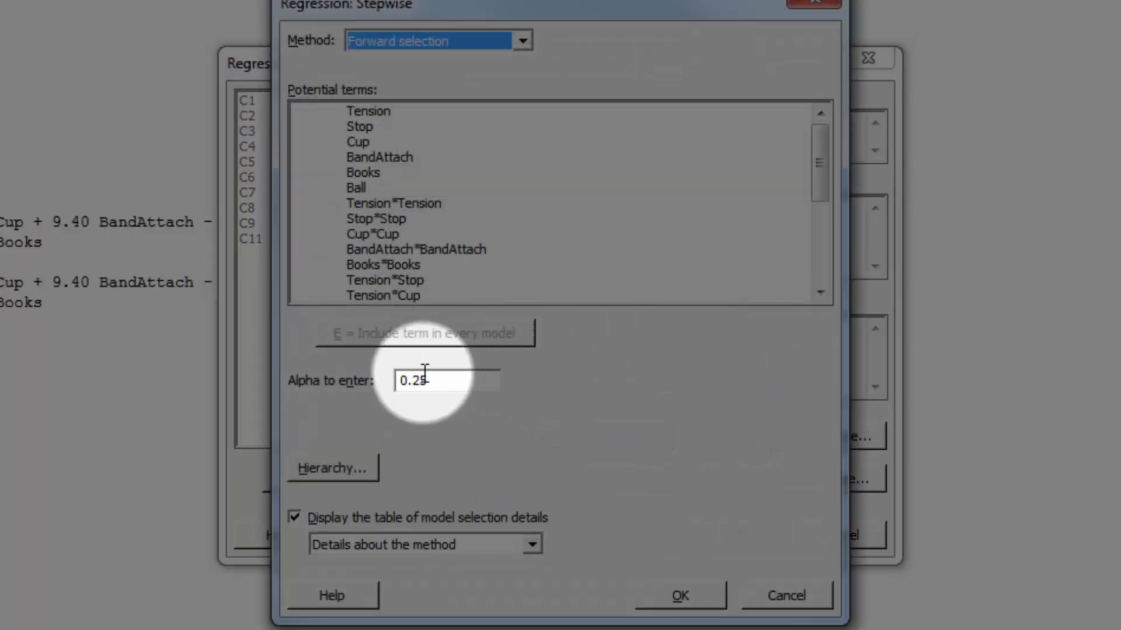
left_click(422, 378)
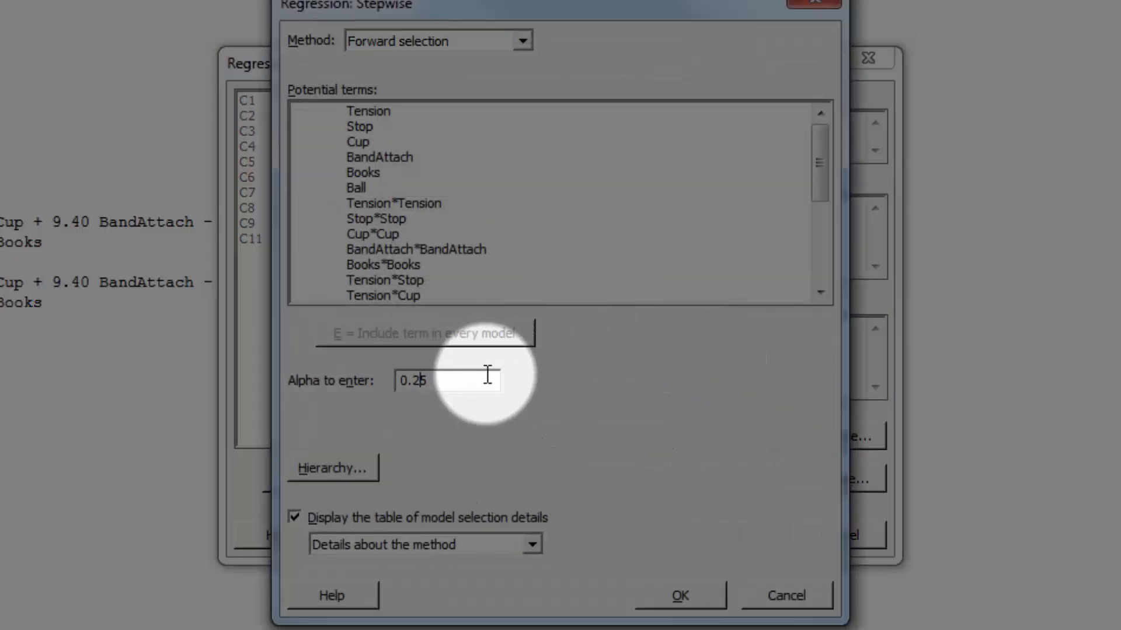
key("BackSpace")
type("0")
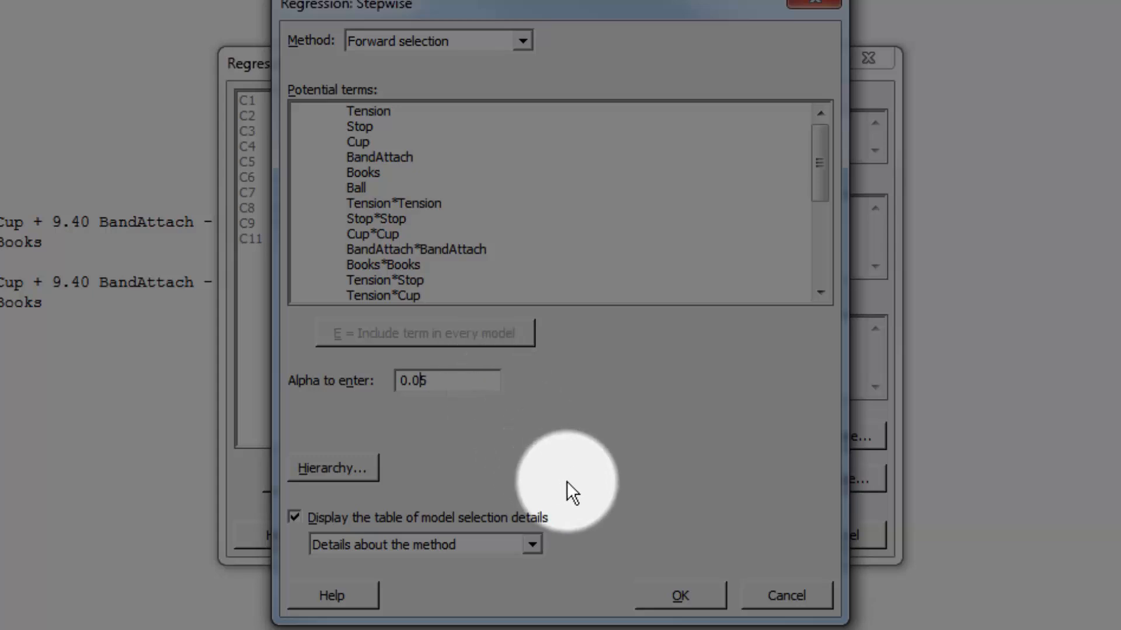
left_click(680, 598)
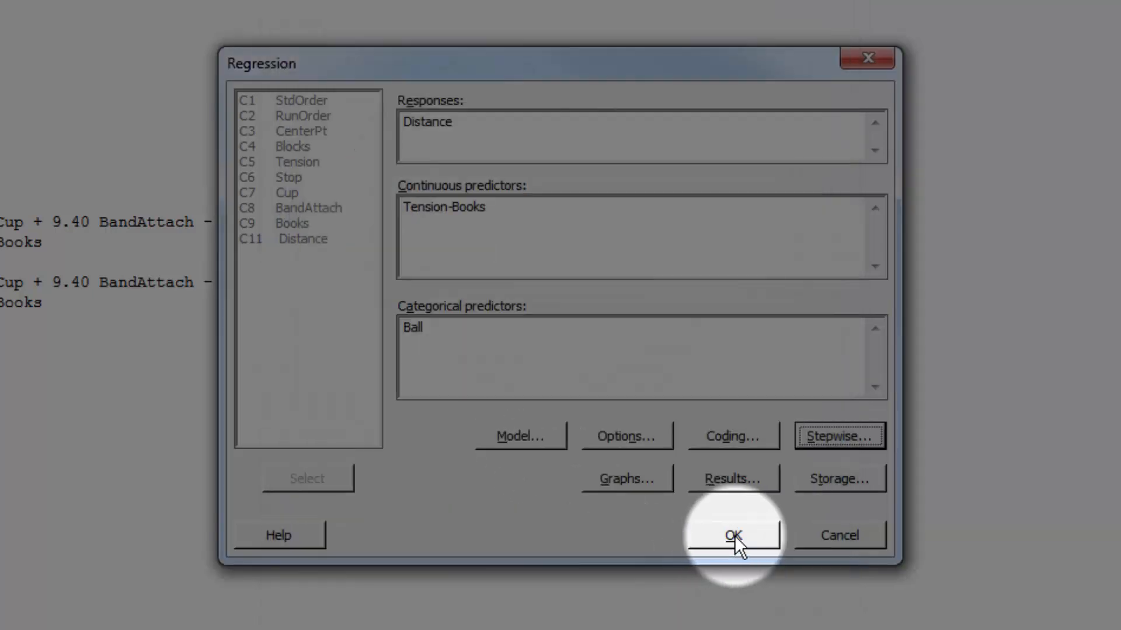
left_click(734, 535)
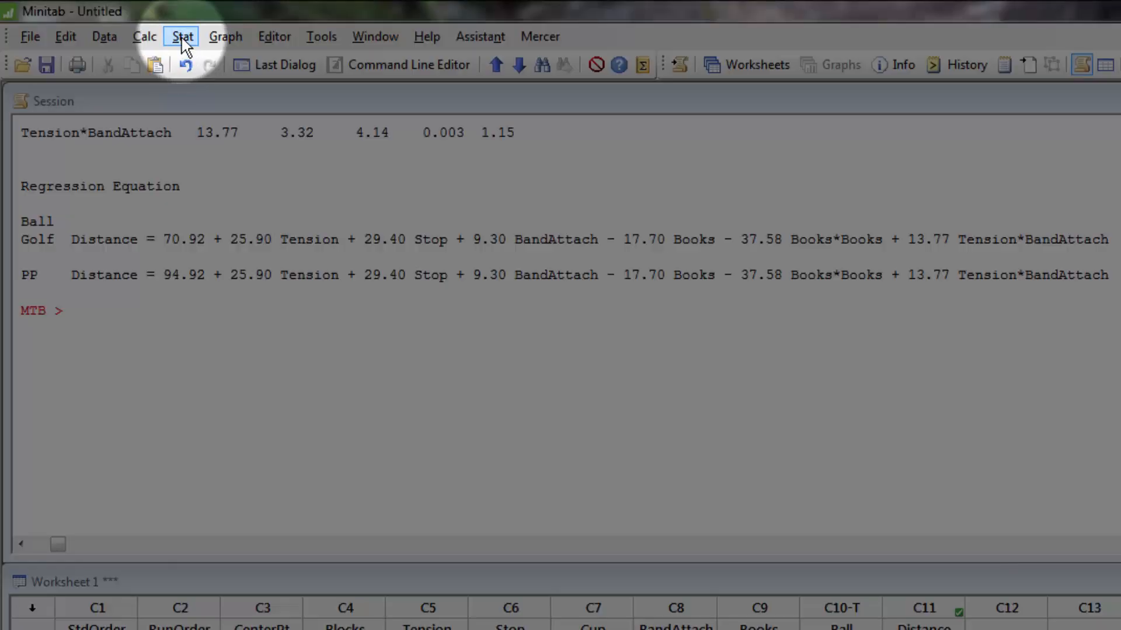
Step: Run the Response Optimizer on the regression model with the goal for Distance set to Maximize
left_click(102, 20)
mouse_move(202, 84)
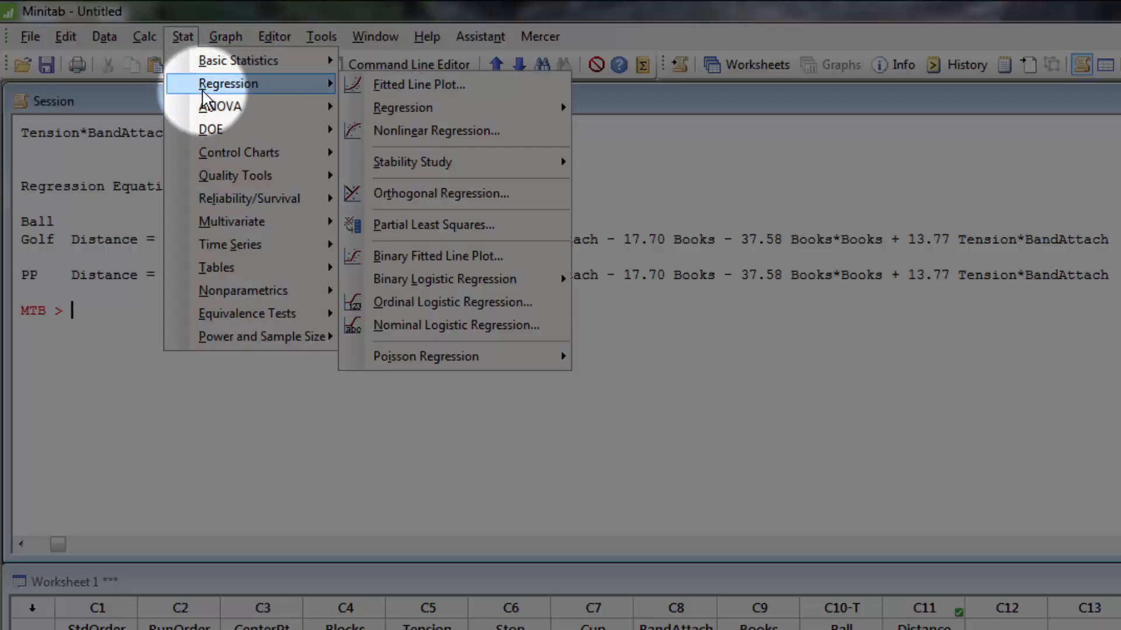
mouse_move(397, 115)
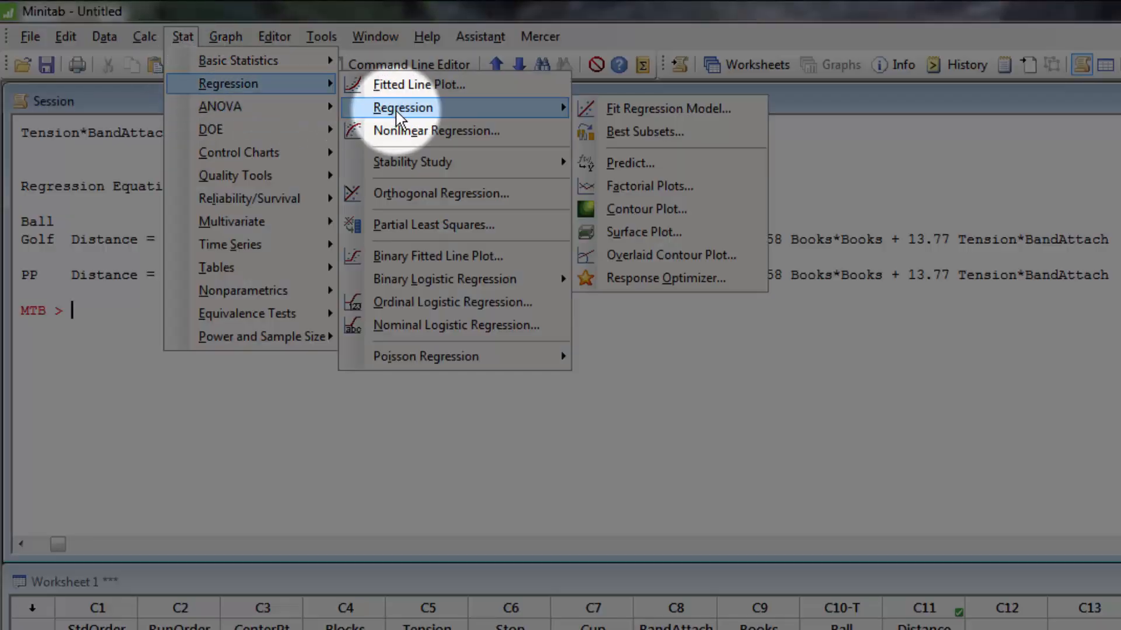
left_click(691, 284)
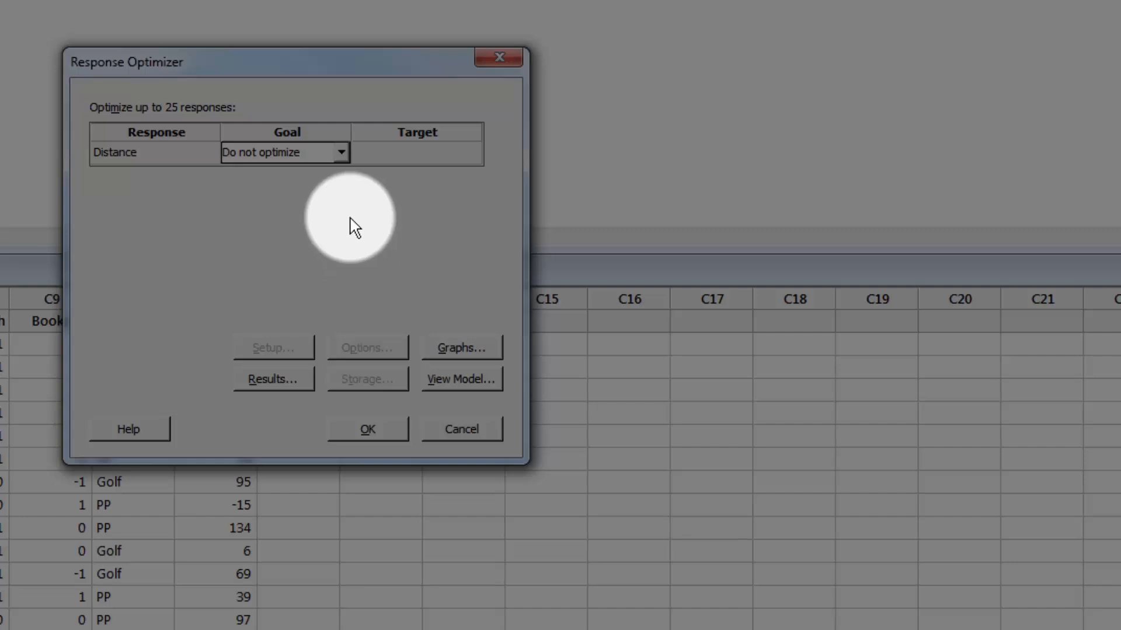
left_click(341, 154)
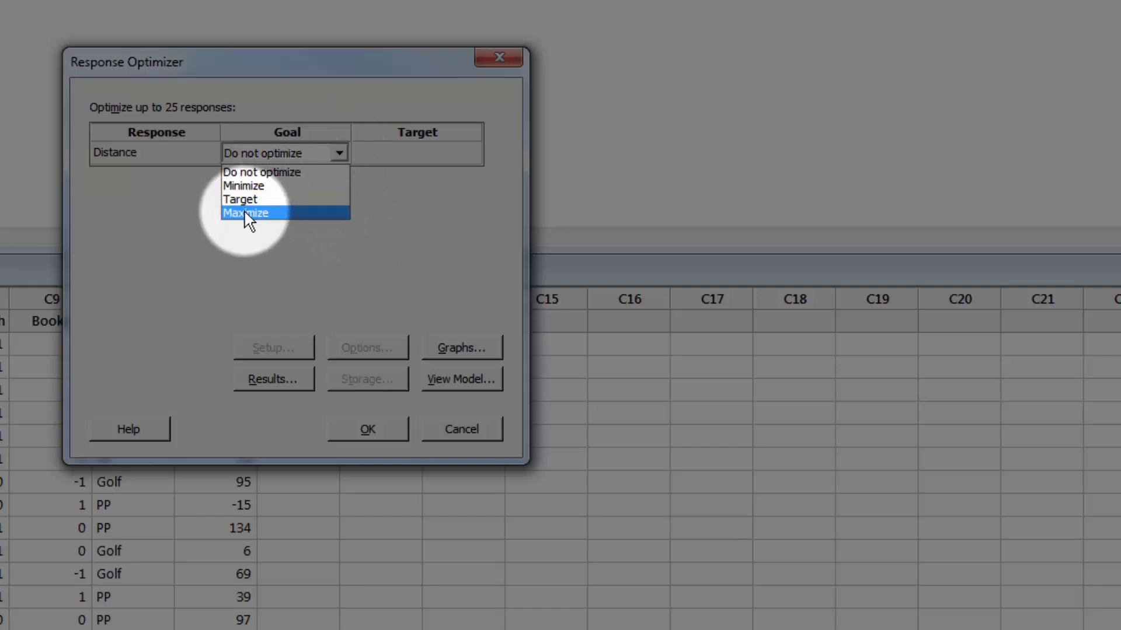
left_click(248, 213)
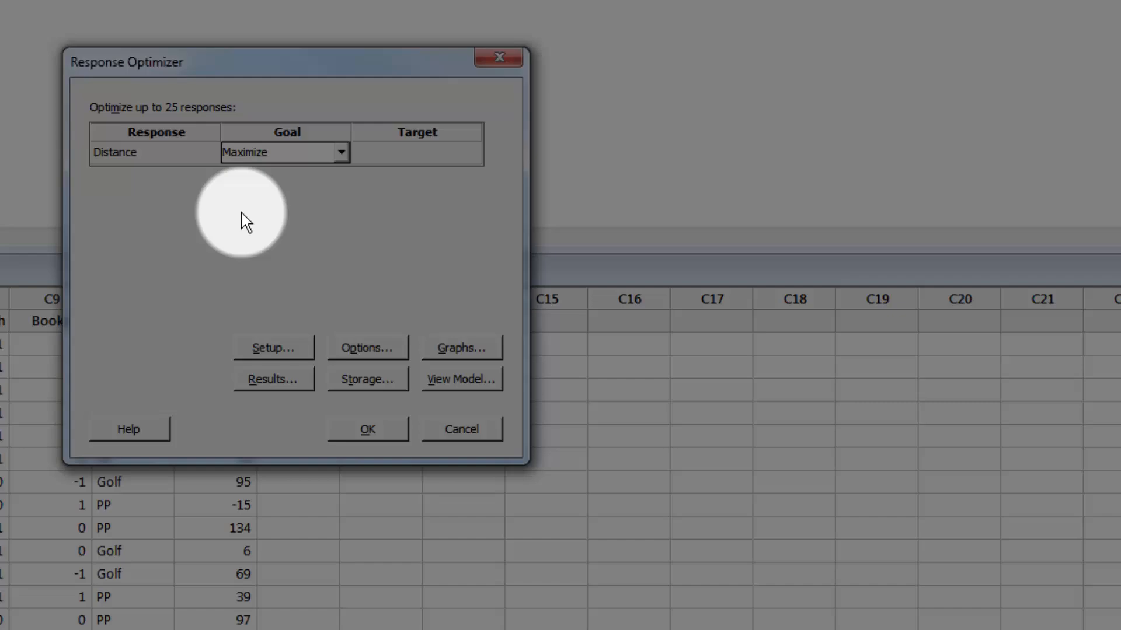
left_click(369, 429)
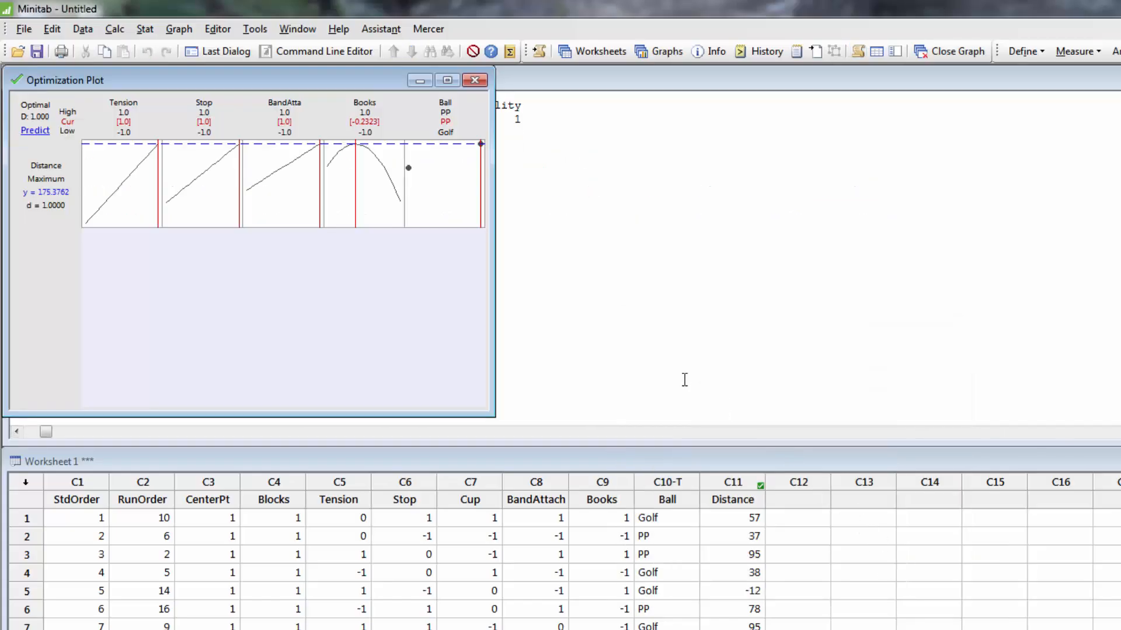
Step: Move the optimization plot off the session output and highlight the fitted Distance value in the multiple response prediction
left_click_drag(187, 77, 695, 95)
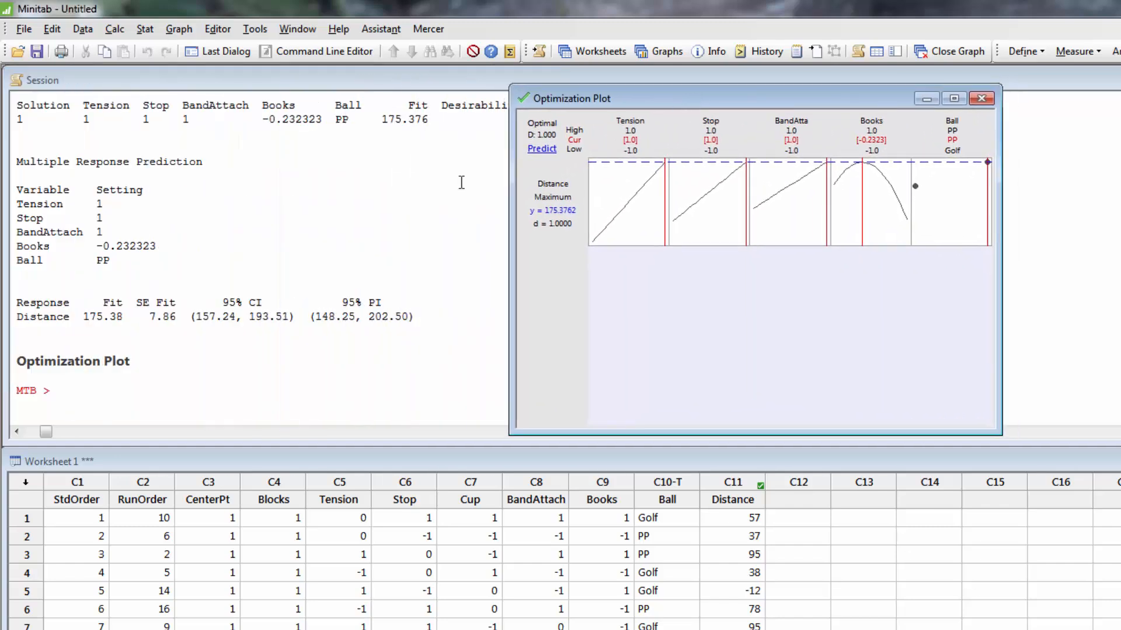
left_click_drag(82, 316, 122, 316)
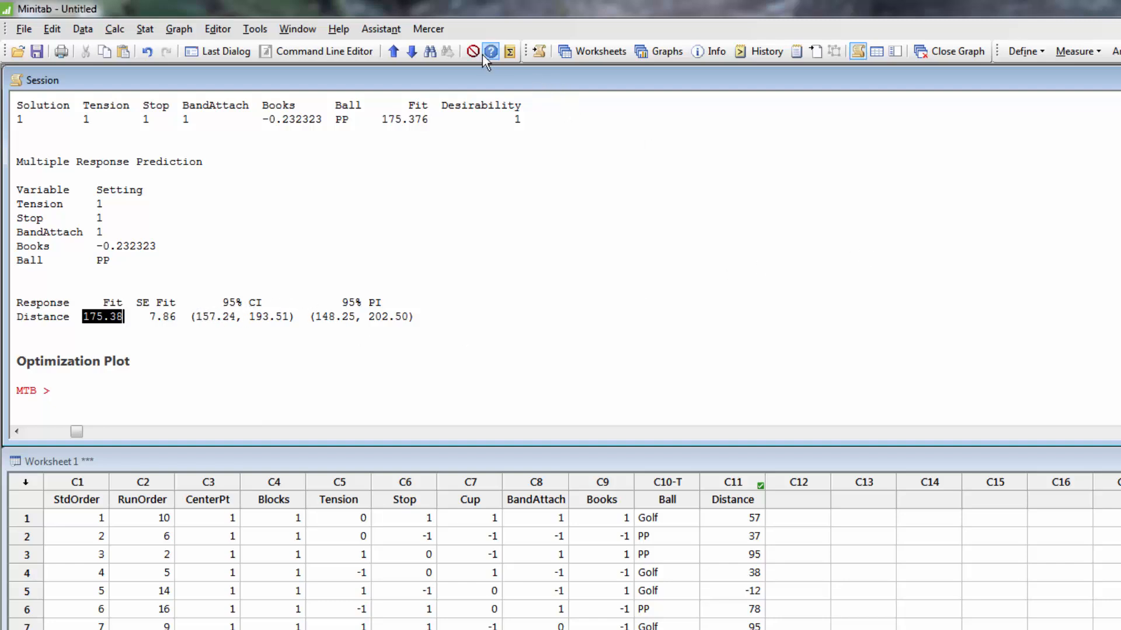
Step: Bring the optimization plot back up and set Ball to Golf, Books to -1.0 and Tension to about -0.99
left_click(642, 51)
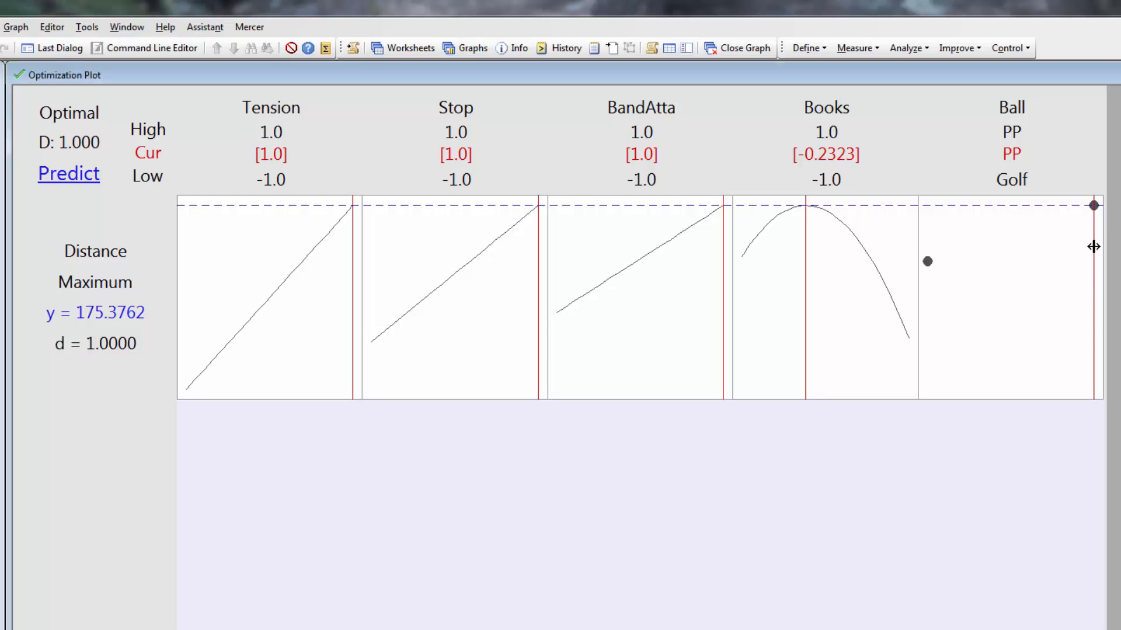
left_click_drag(1093, 246, 928, 257)
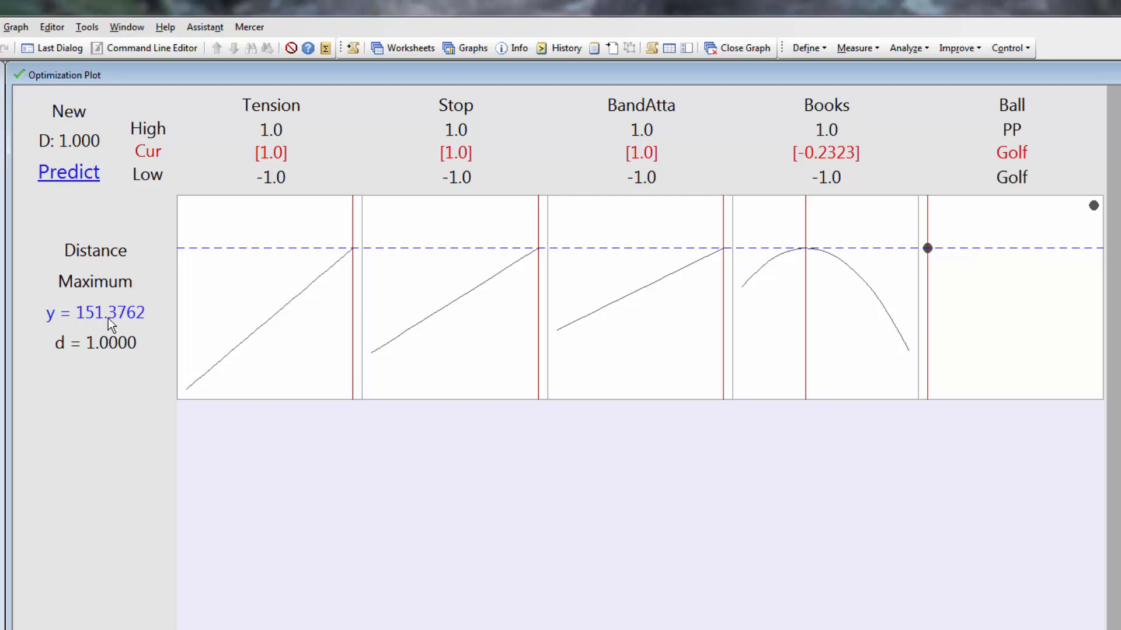
mouse_move(98, 313)
left_click_drag(806, 231, 740, 234)
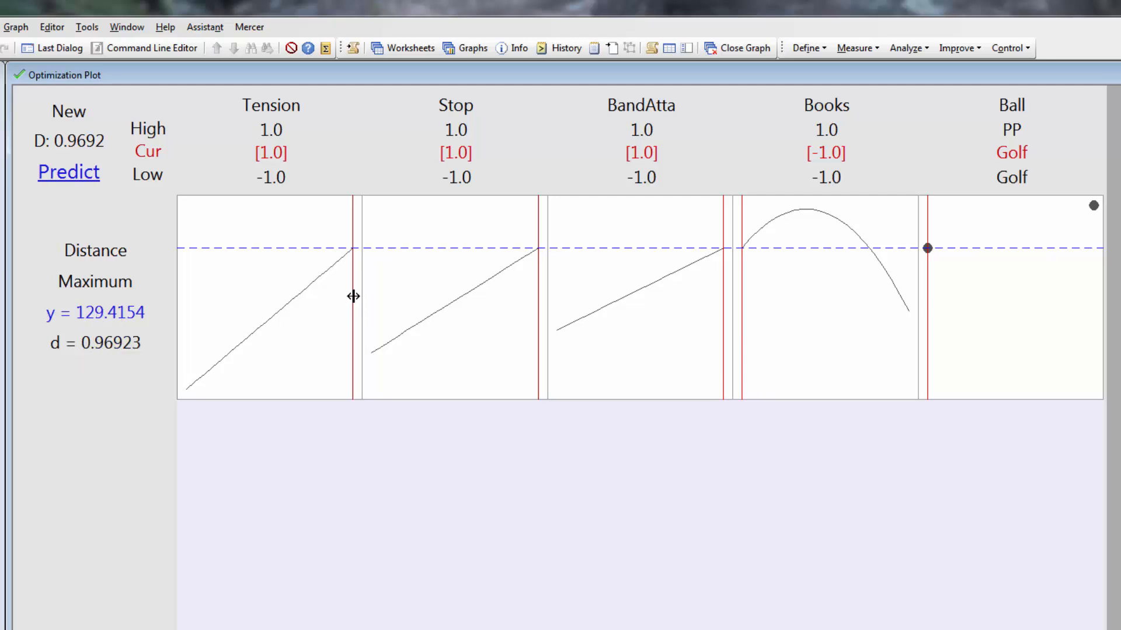
left_click_drag(352, 235, 187, 258)
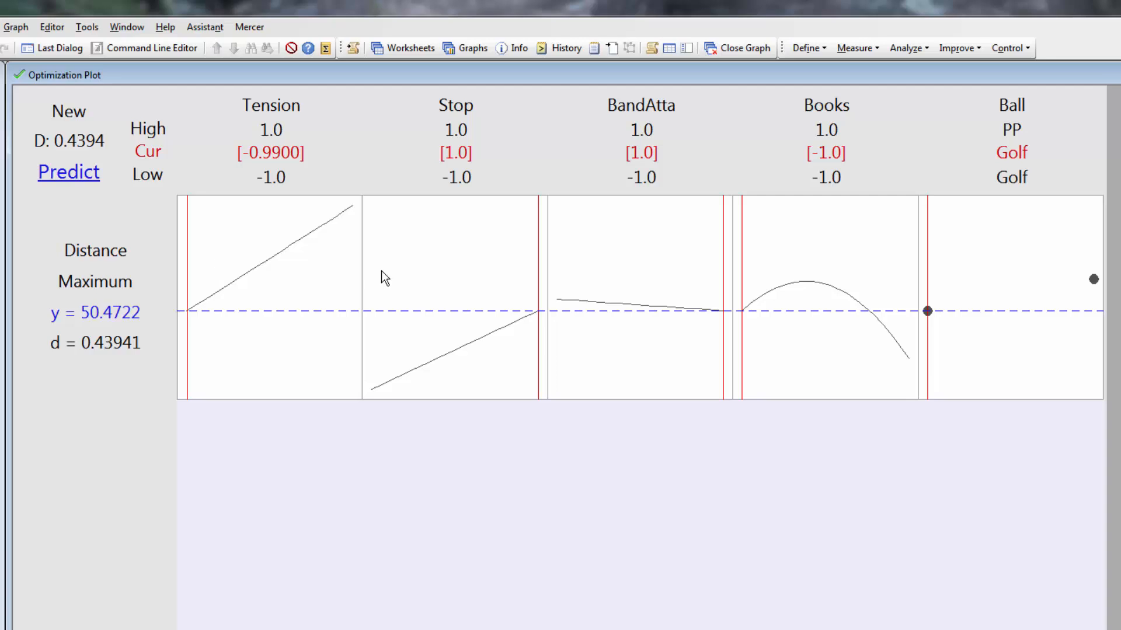